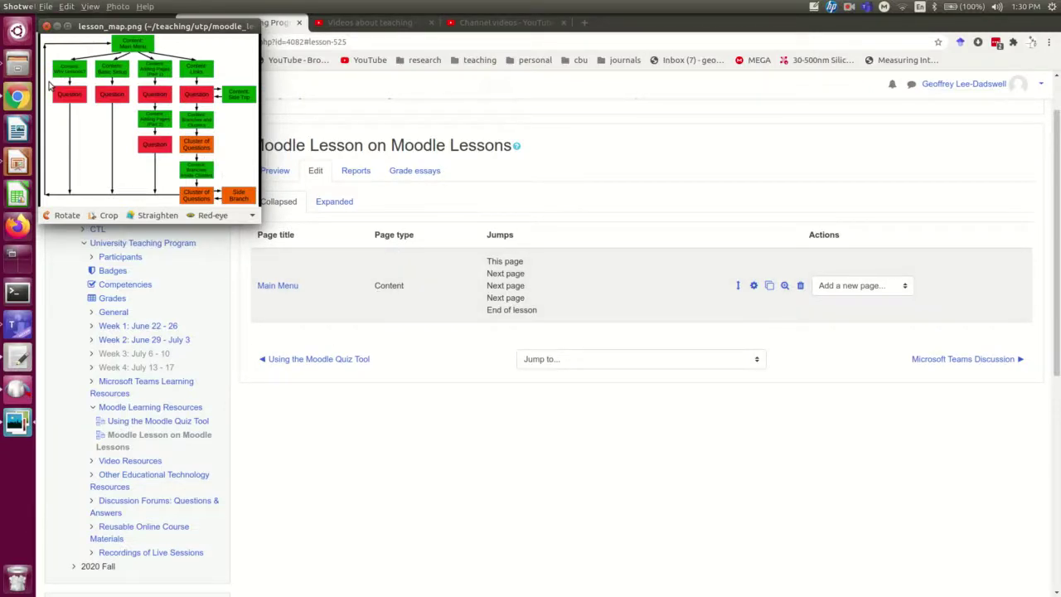
# - Draw a green ellipse around the four top-row Content boxes in the lesson map image
pyautogui.moveTo(212, 81)
pyautogui.mouseDown()
pyautogui.moveTo(186, 49)
pyautogui.moveTo(97, 52)
pyautogui.mouseUp()
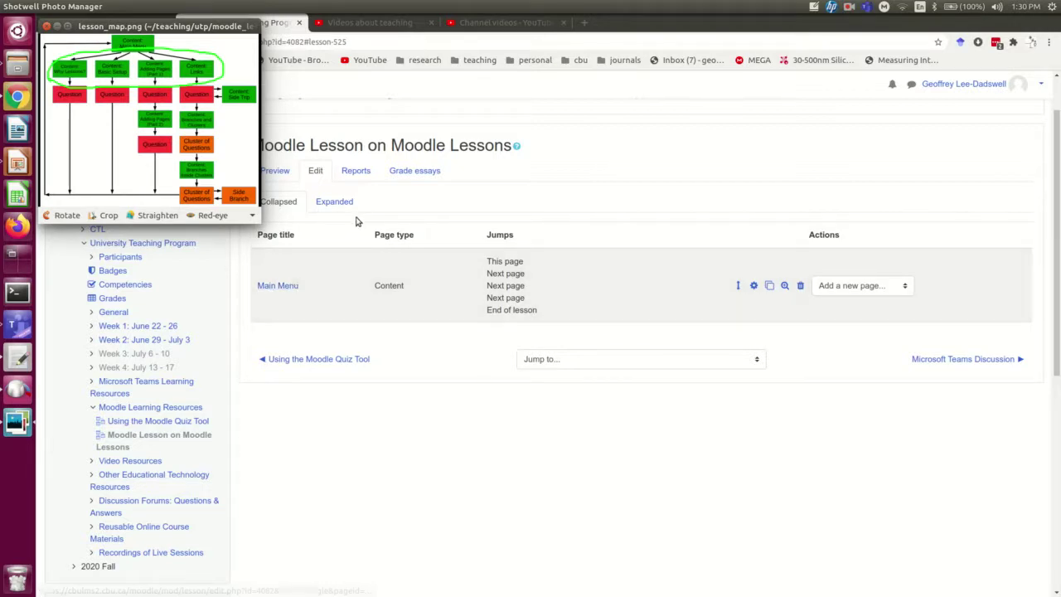
# - Open the Main Menu page's edit form with all sections expanded and review Content 1 through 5
pyautogui.click(754, 285)
pyautogui.scroll(-3, 459, 355)
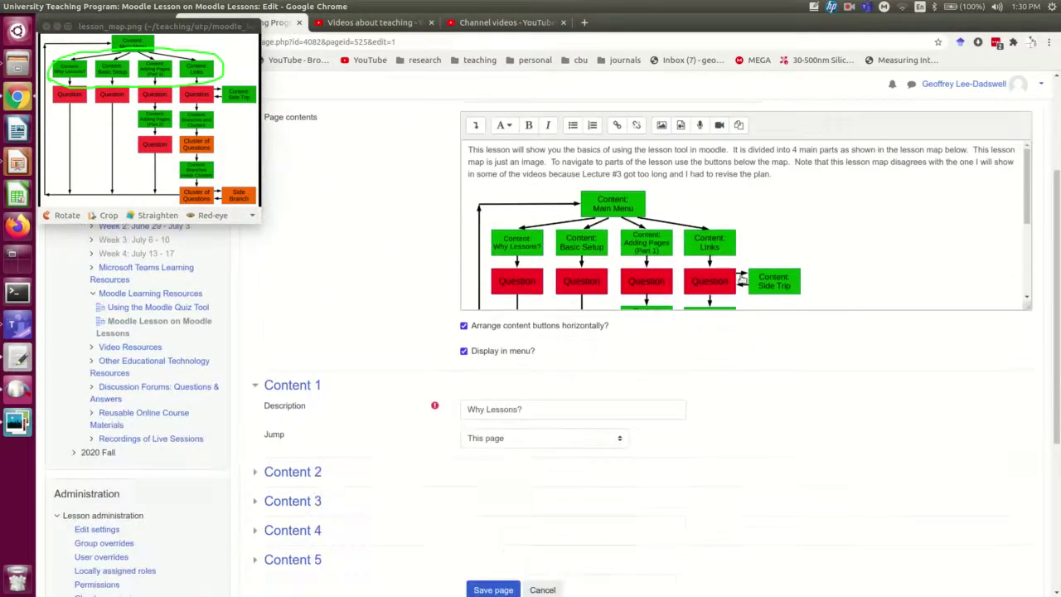
pyautogui.scroll(-1, 397, 355)
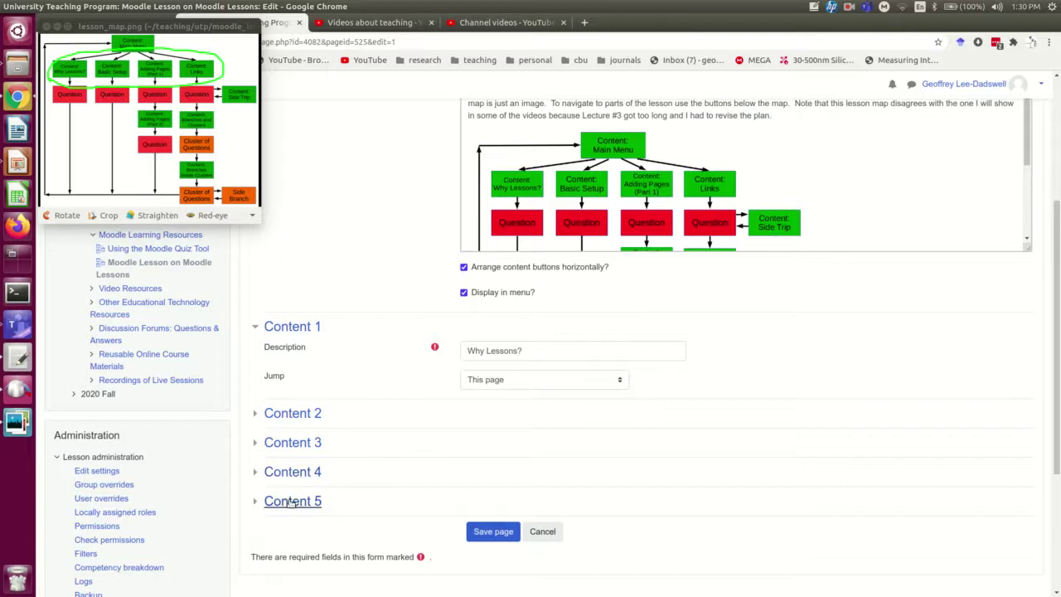
pyautogui.scroll(3, 351, 302)
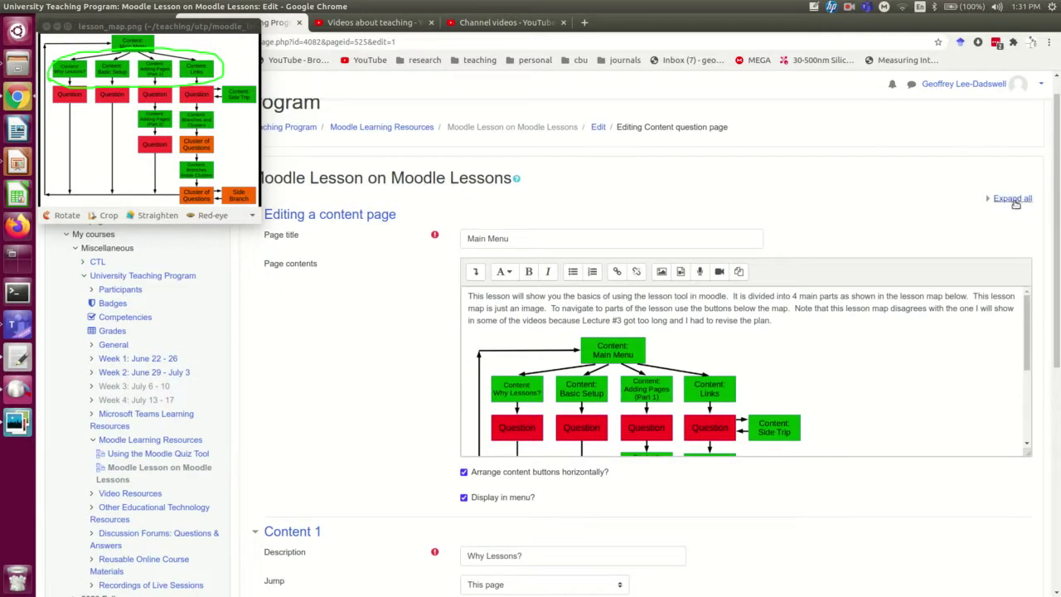
pyautogui.click(1012, 199)
pyautogui.scroll(-3, 348, 290)
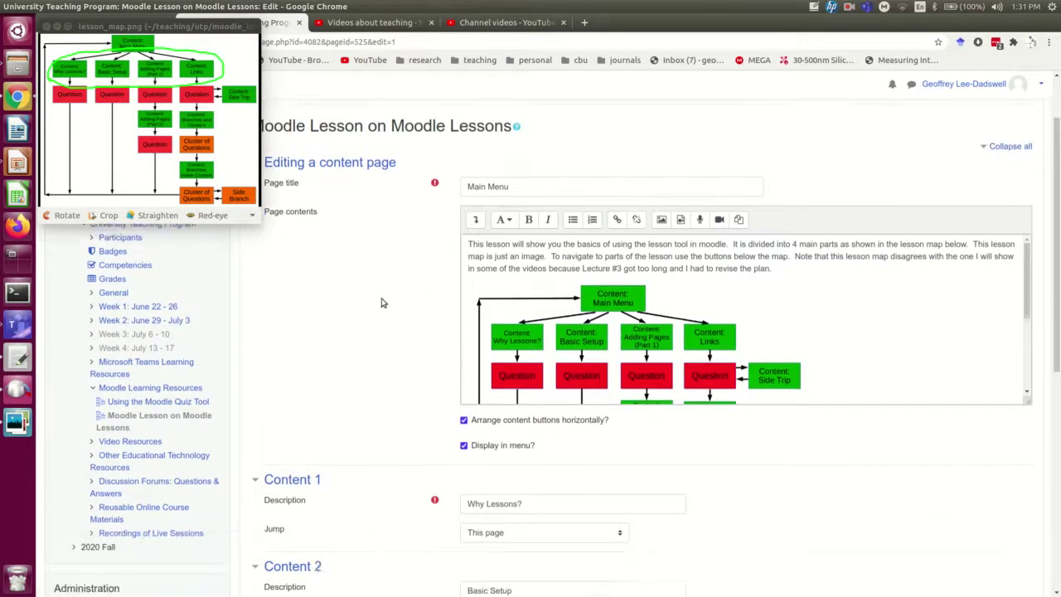
pyautogui.scroll(-3, 348, 290)
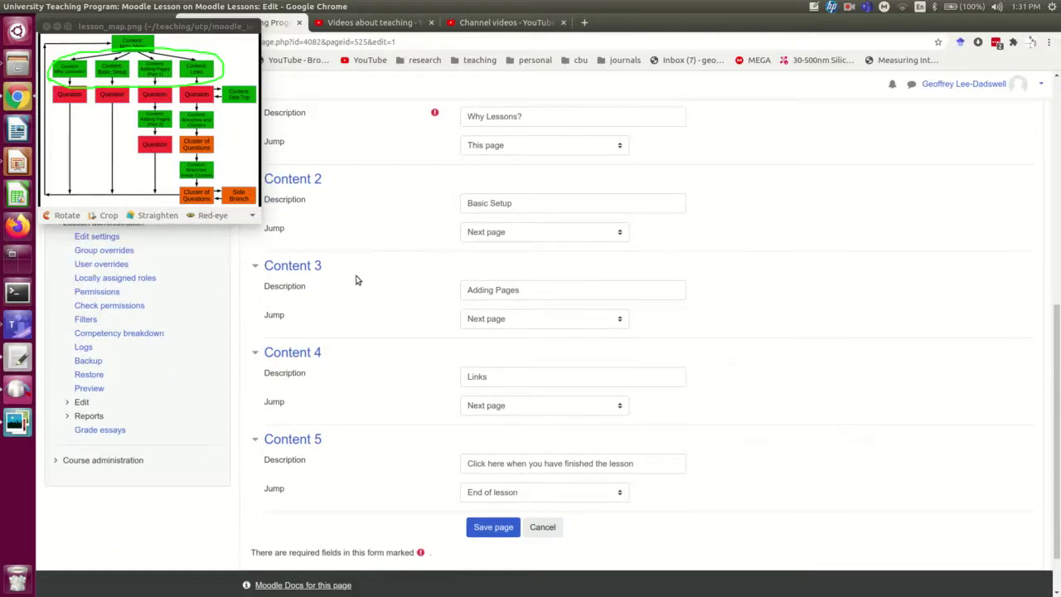
pyautogui.scroll(5, 380, 393)
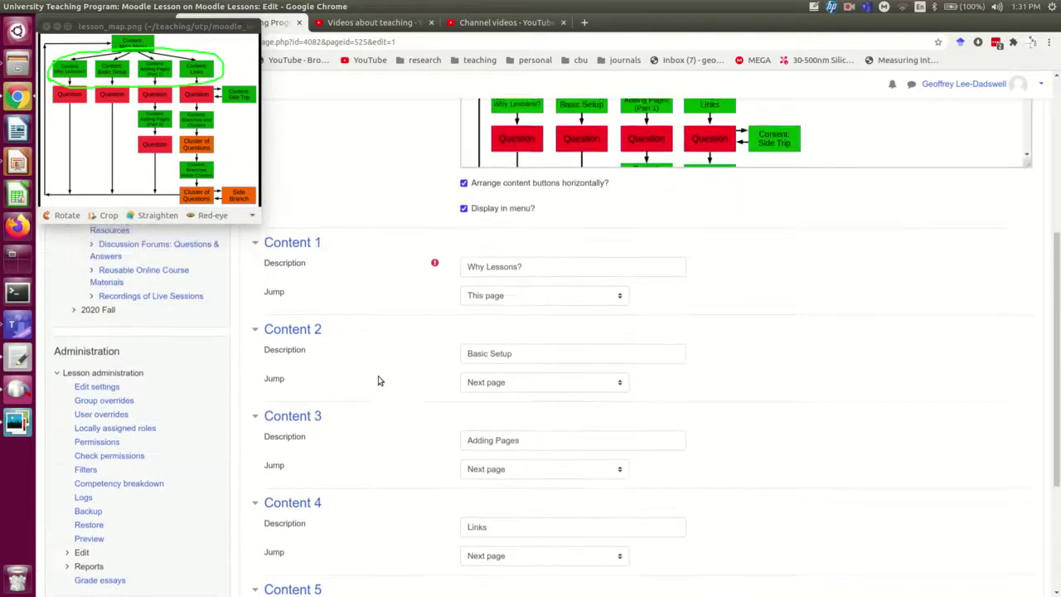
pyautogui.scroll(2, 360, 333)
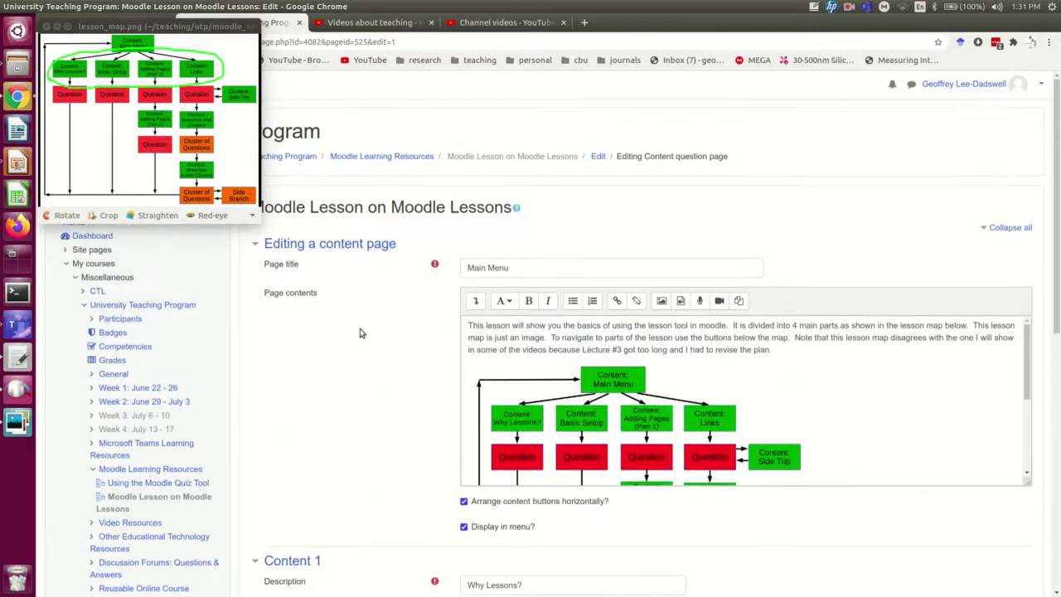
pyautogui.scroll(-7, 359, 331)
pyautogui.scroll(2, 348, 173)
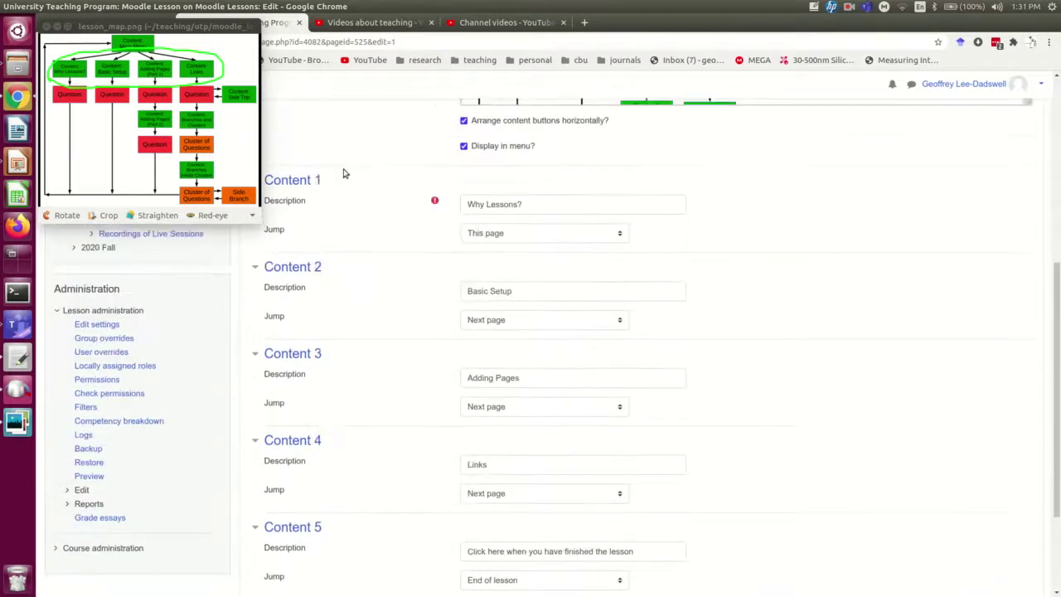
pyautogui.scroll(-3, 359, 247)
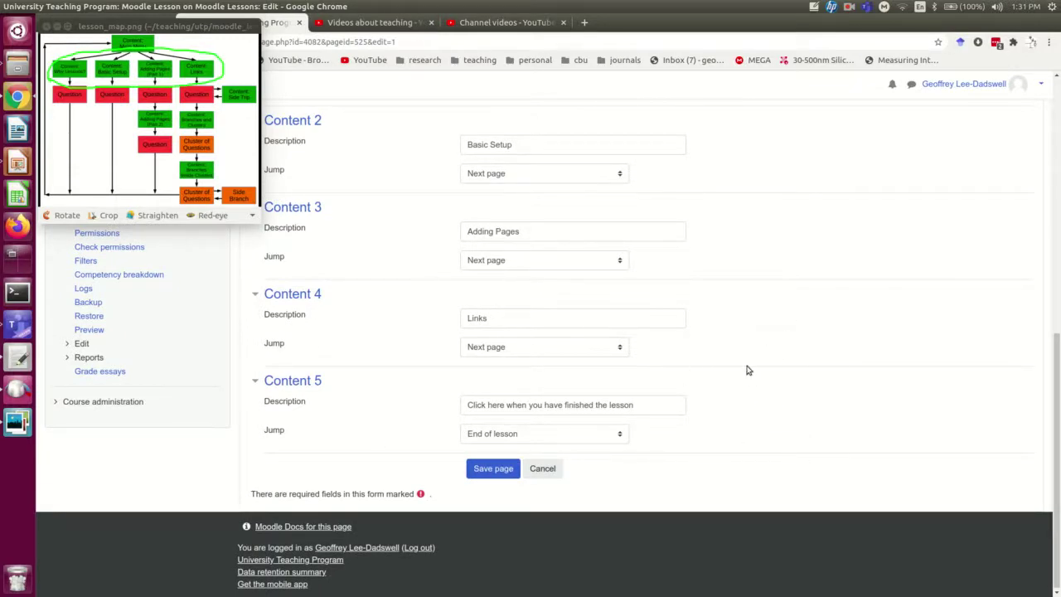
pyautogui.scroll(1, 746, 370)
pyautogui.scroll(-1, 745, 370)
# - Leave the Main Menu form unsaved and open the lesson's Edit settings form
pyautogui.click(543, 470)
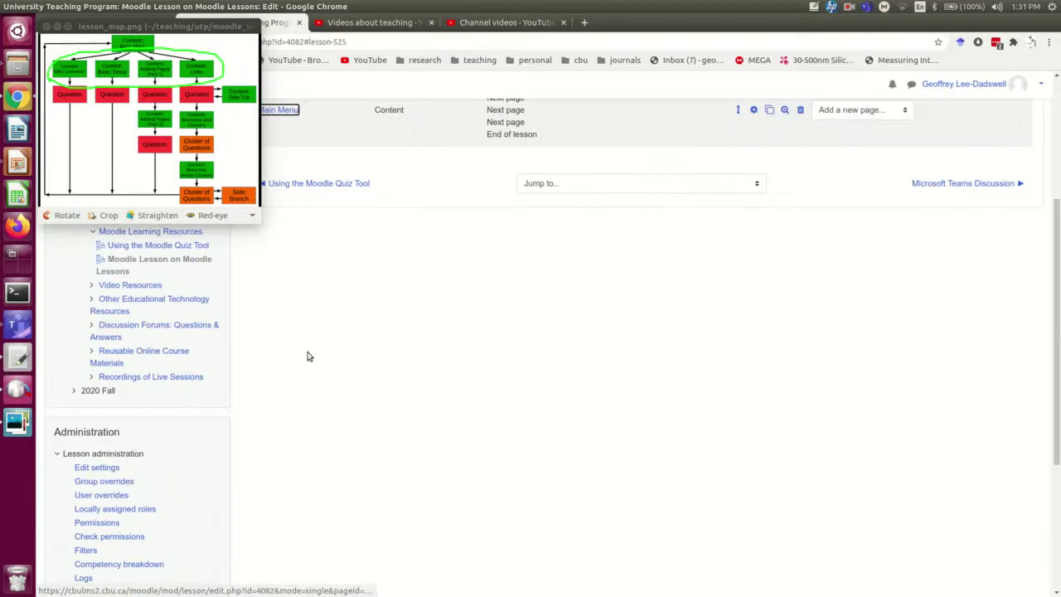
pyautogui.scroll(-1, 298, 356)
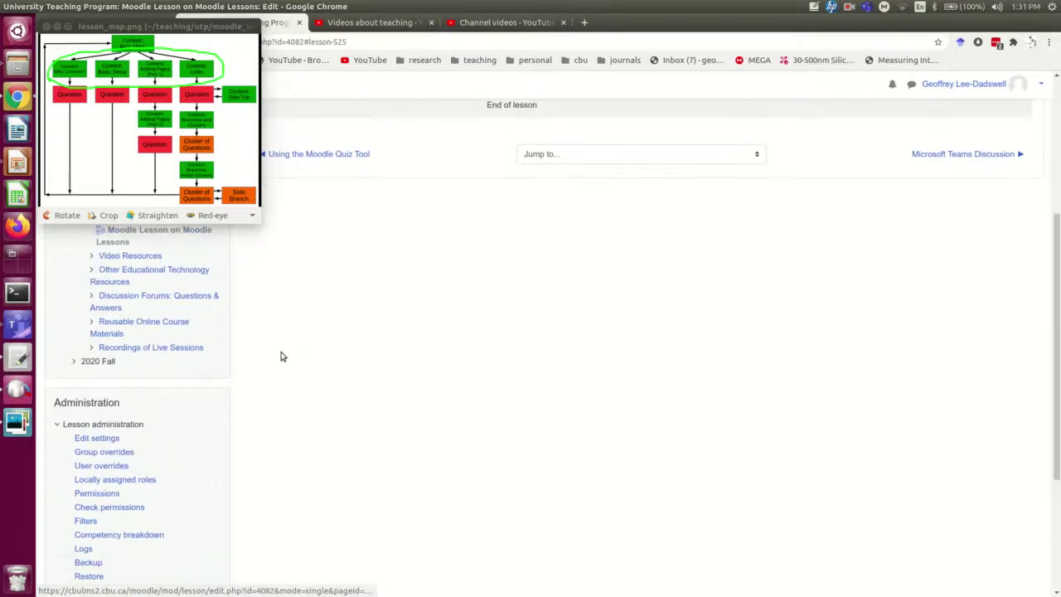
pyautogui.click(85, 439)
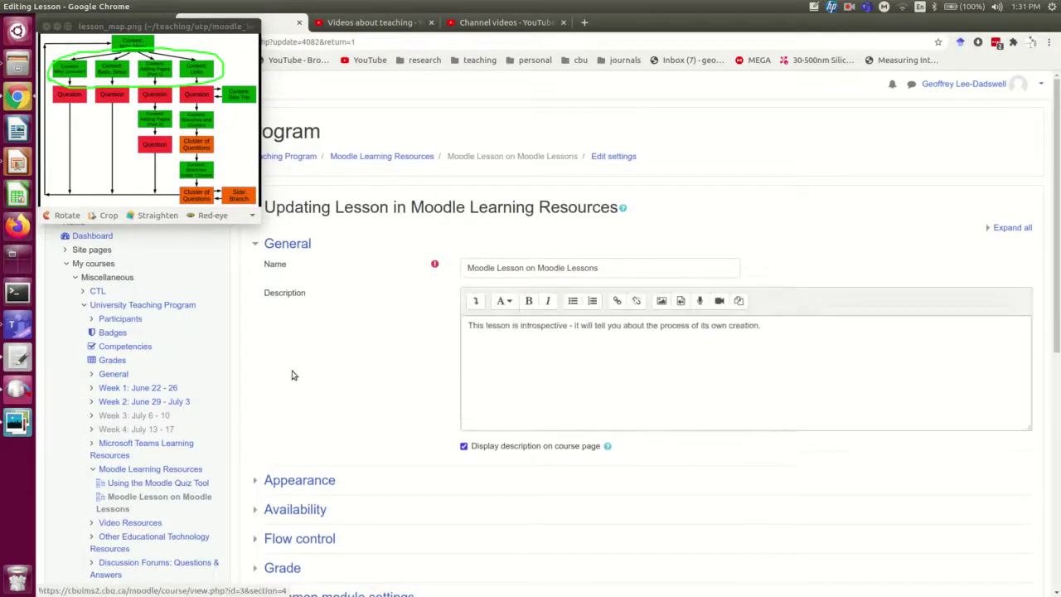
# - Under Appearance, set Maximum number of answers to 7
pyautogui.scroll(-3, 356, 348)
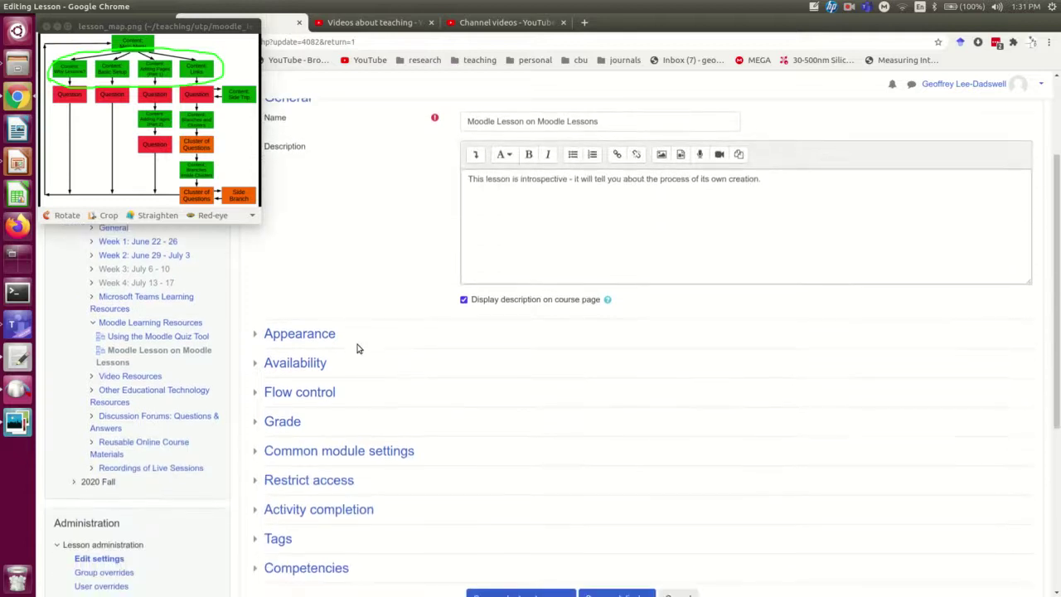
pyautogui.click(284, 335)
pyautogui.click(300, 412)
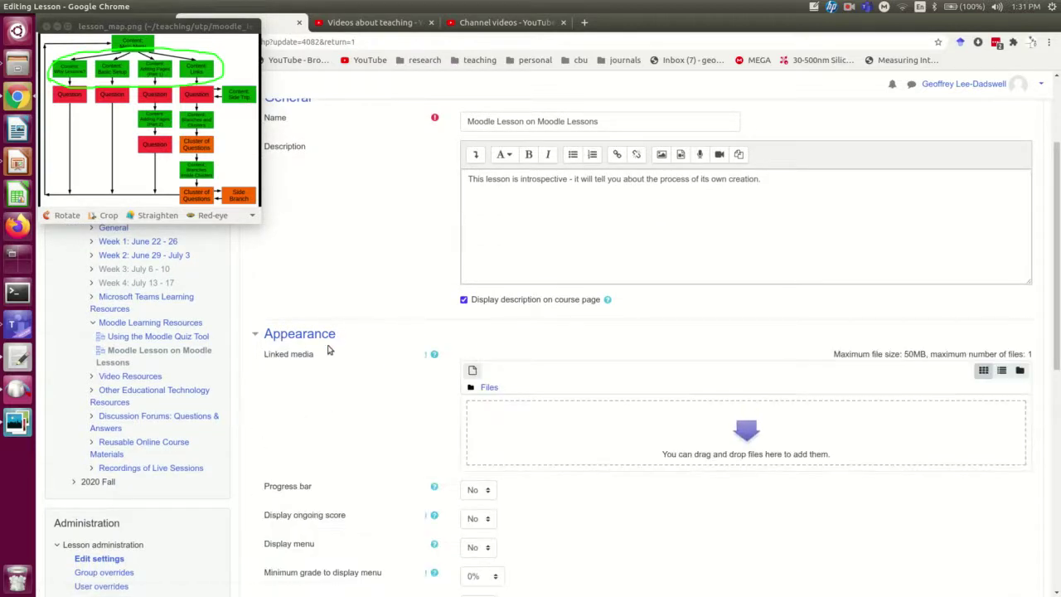
pyautogui.scroll(-3, 350, 284)
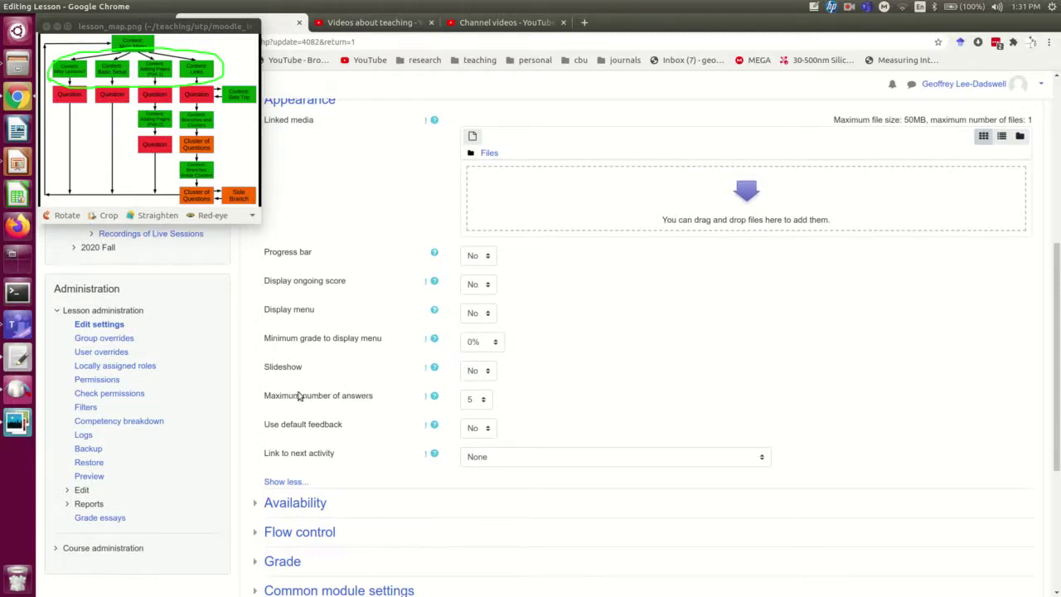
pyautogui.click(485, 401)
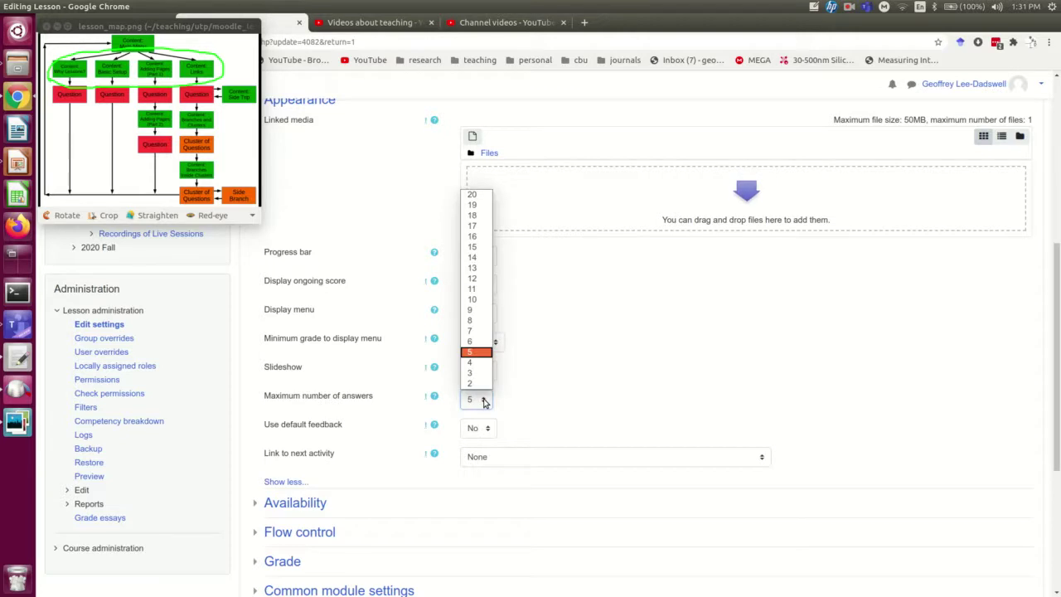
pyautogui.click(474, 331)
pyautogui.scroll(-2, 567, 375)
pyautogui.scroll(-4, 567, 376)
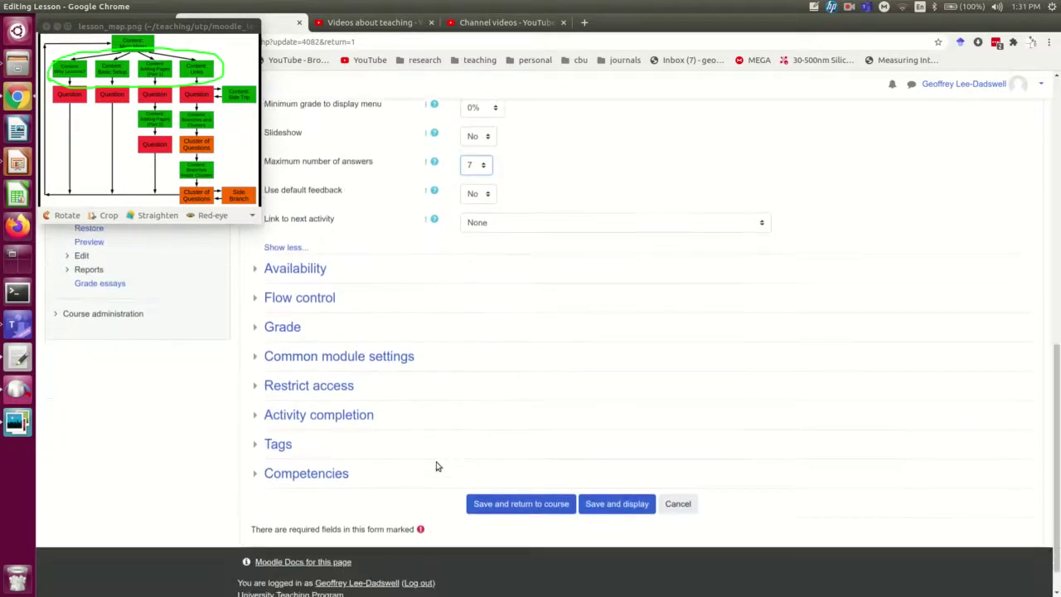
# - Save the lesson settings and reopen the Main Menu page's edit form
pyautogui.click(539, 505)
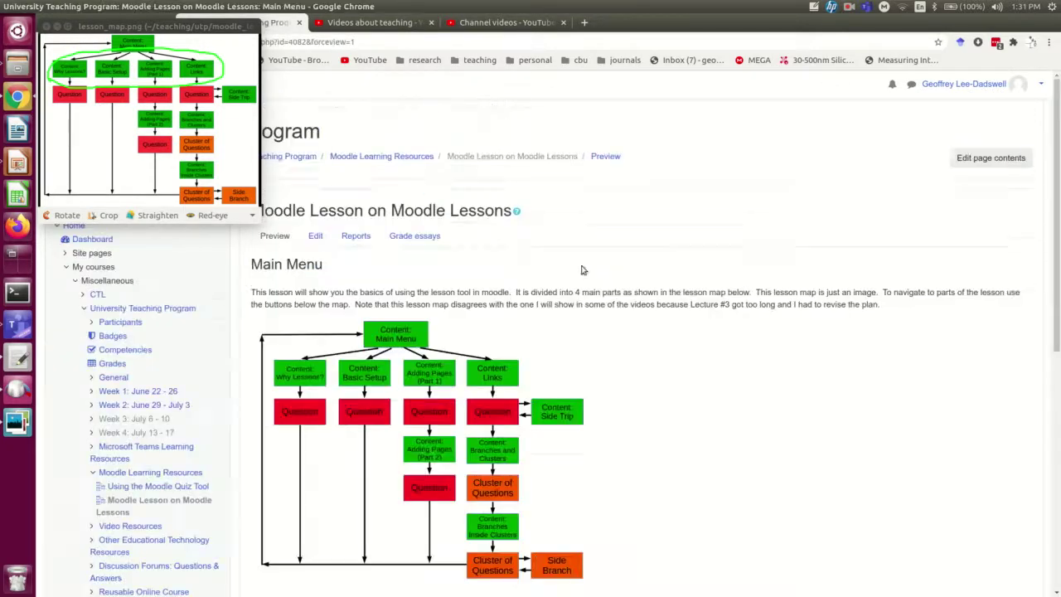
pyautogui.click(314, 238)
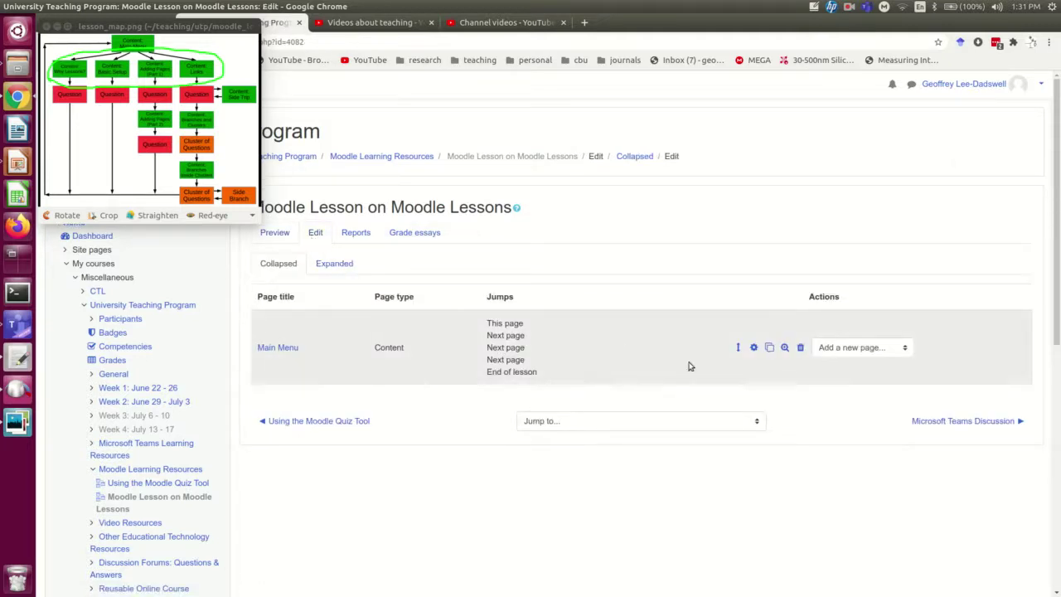
pyautogui.click(754, 349)
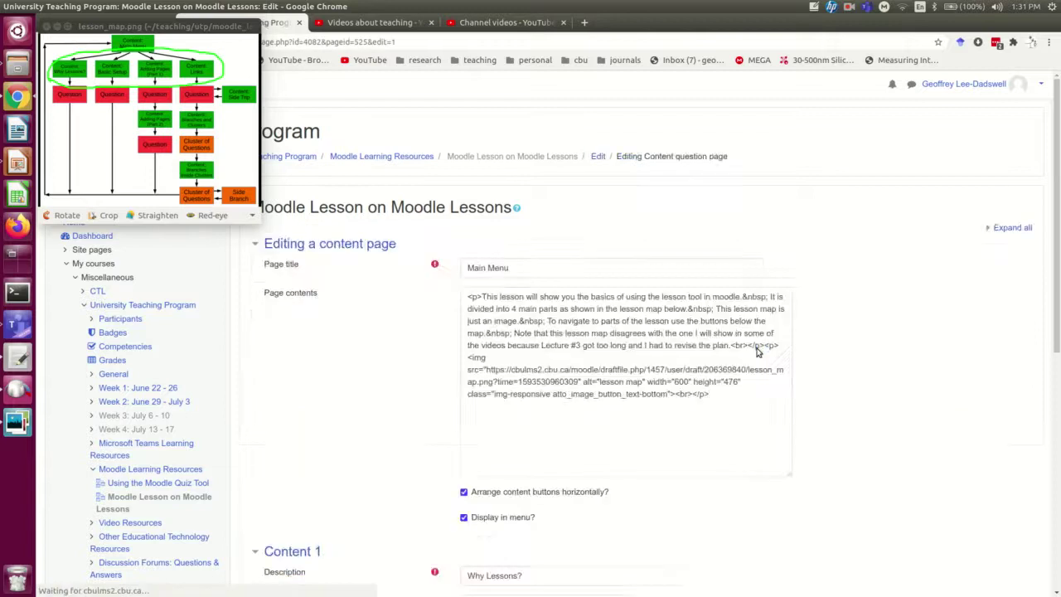
# - Expand all sections and check that Content 6 and Content 7 are empty
pyautogui.click(1009, 227)
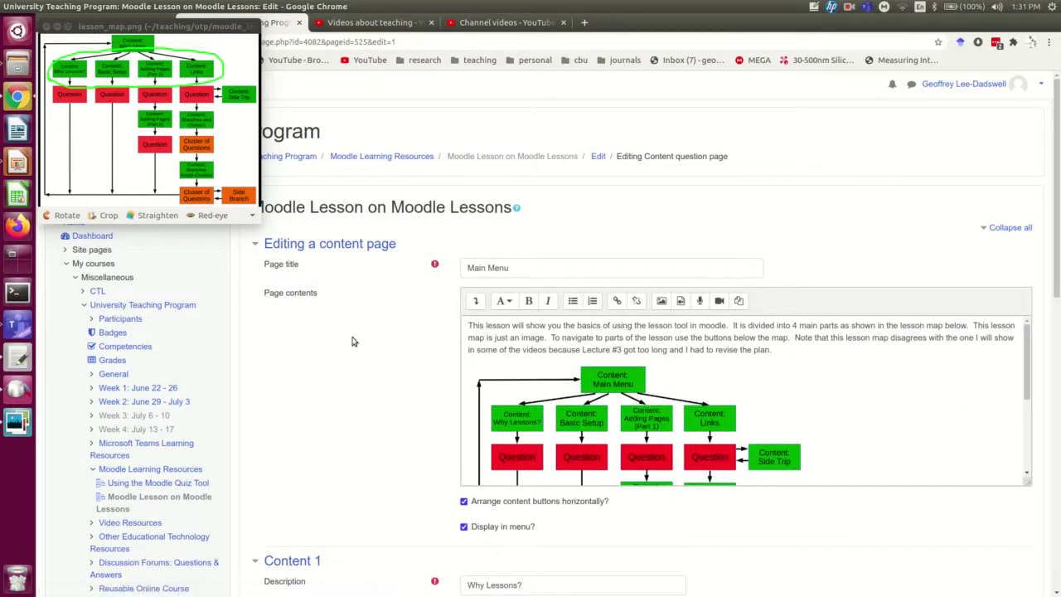
pyautogui.scroll(-5, 310, 265)
pyautogui.scroll(-2, 369, 372)
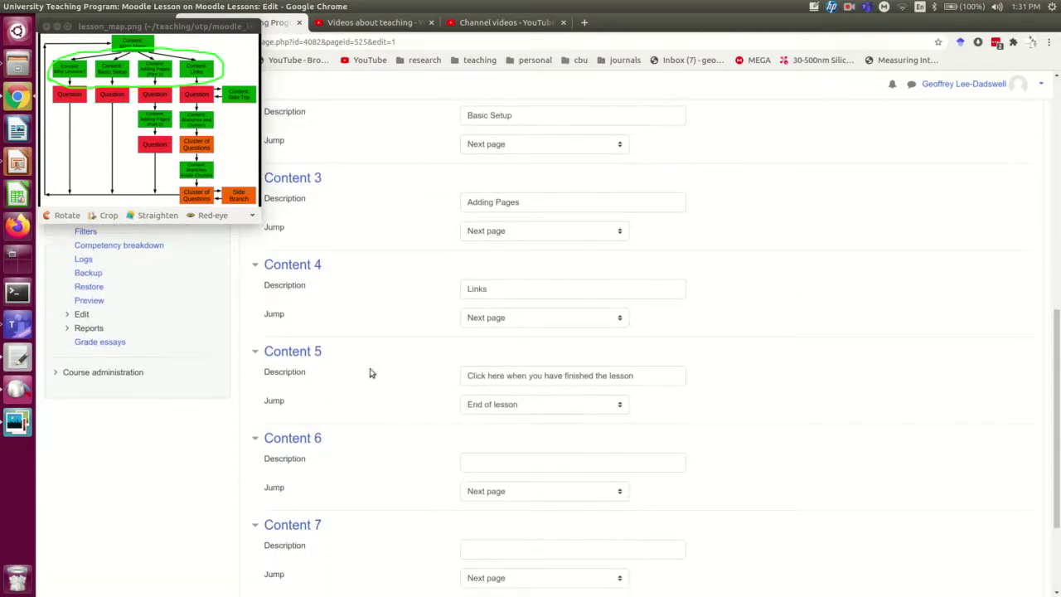
pyautogui.scroll(-2, 308, 398)
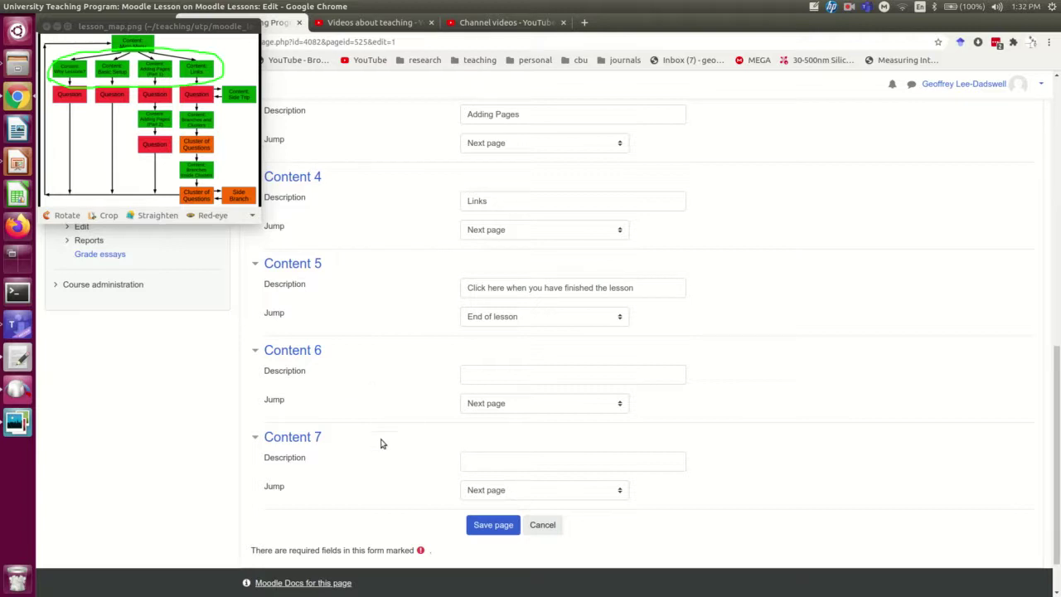
# - Discard the Main Menu form and choose 'Add a content page' from the 'Add a new page...' list
pyautogui.click(542, 525)
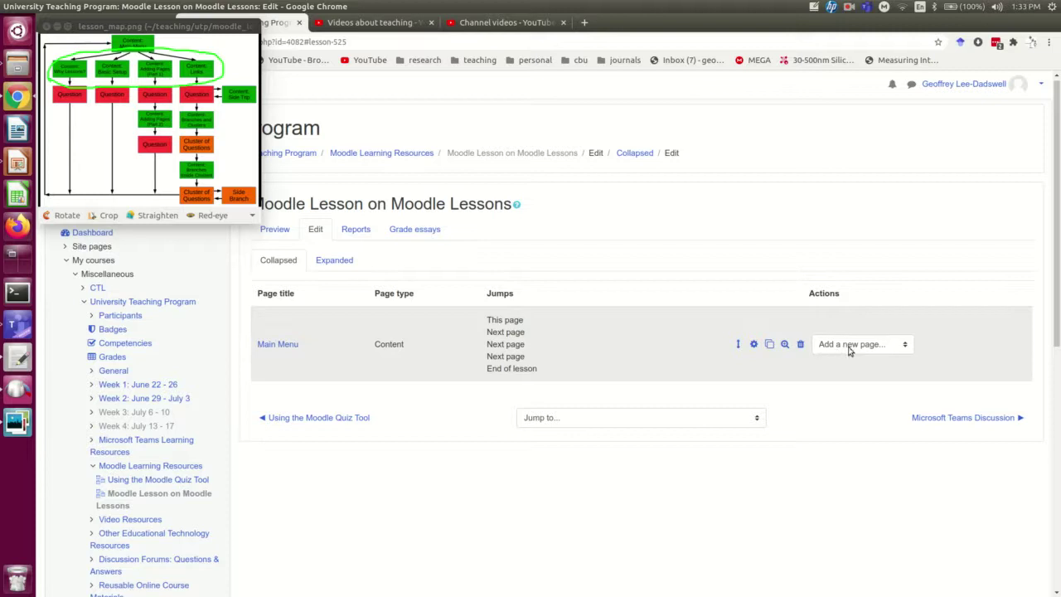
pyautogui.click(908, 347)
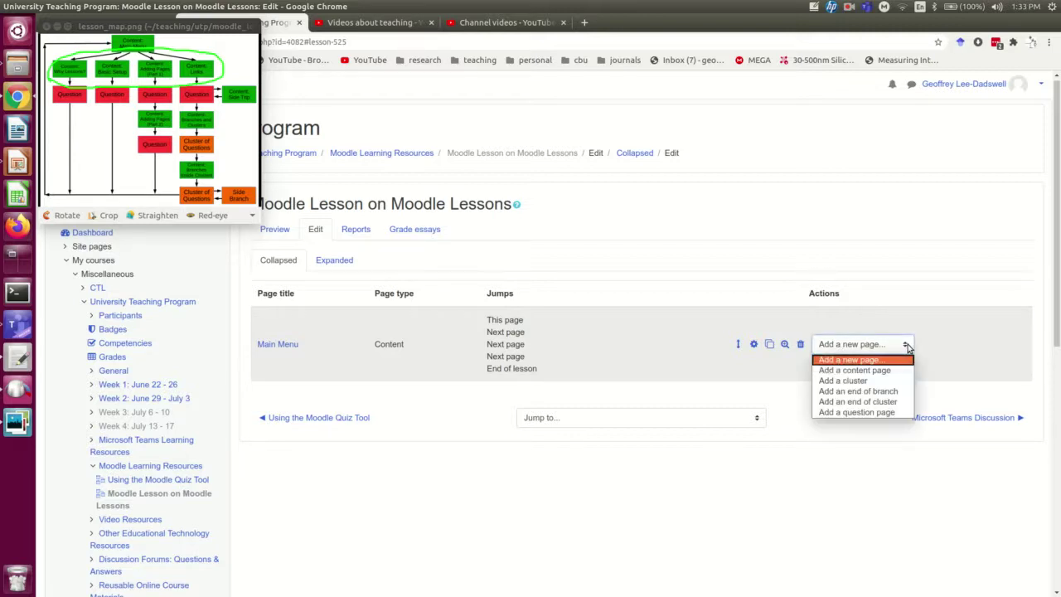
pyautogui.click(866, 370)
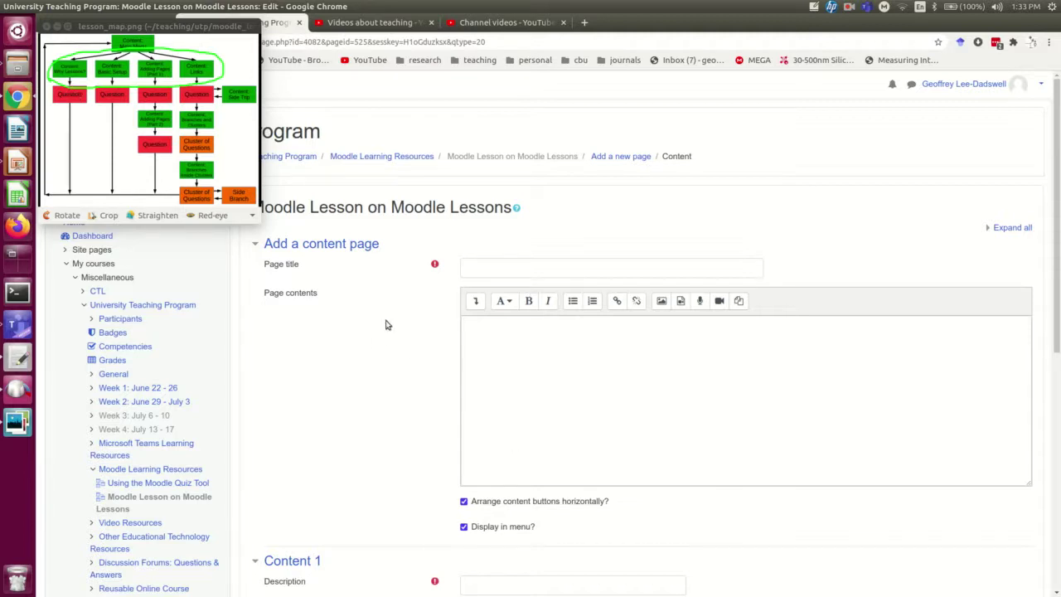
pyautogui.scroll(-1, 373, 321)
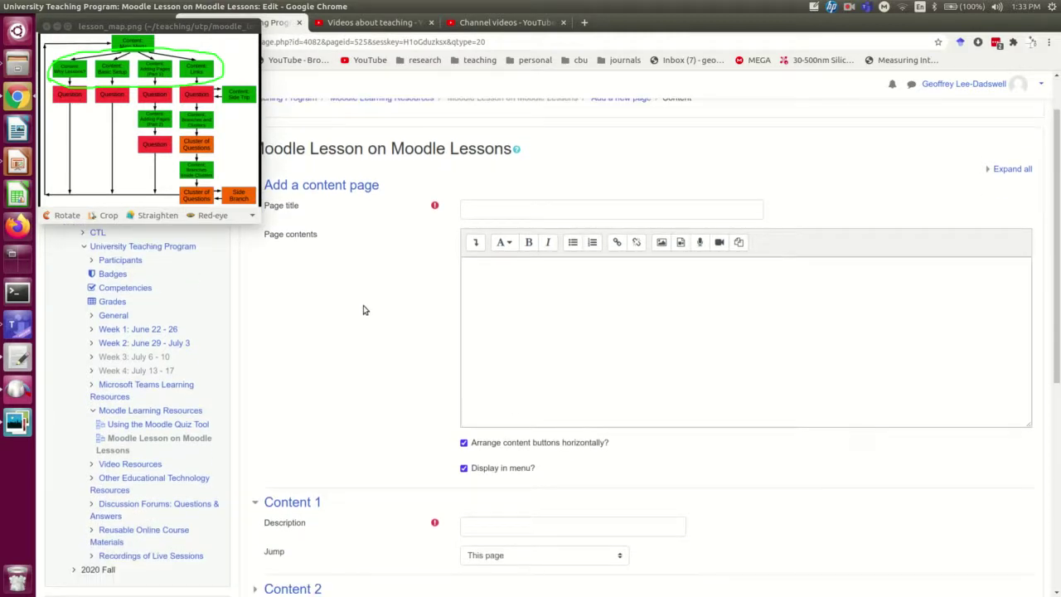
# - Title the page 'Lecture #1: Why Lessons?' and paste the intro sentence into Page contents
pyautogui.click(485, 207)
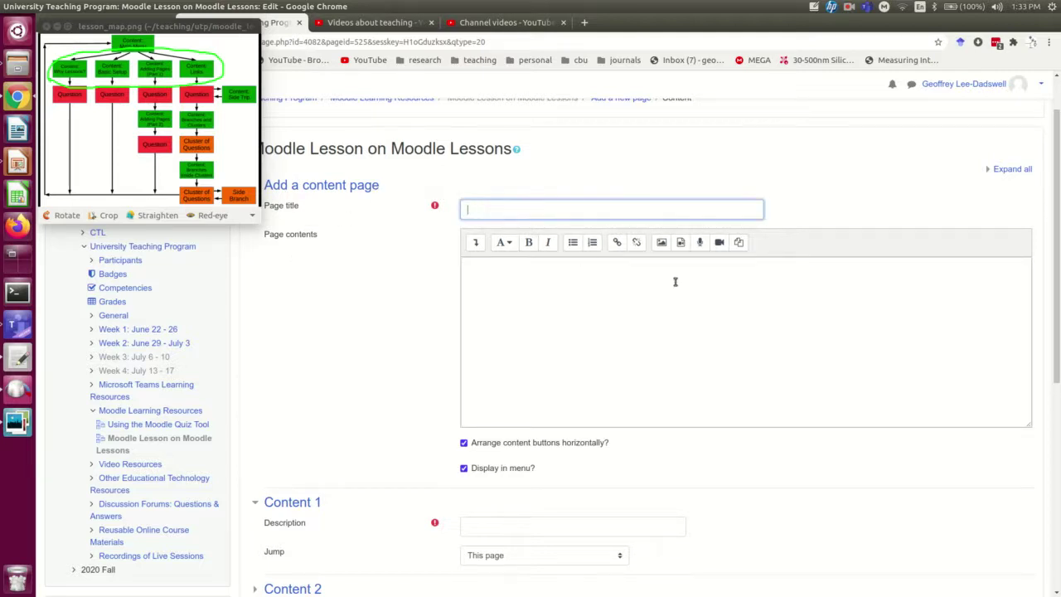
pyautogui.write('Lecture #1: Why Lessons?')
pyautogui.click(599, 281)
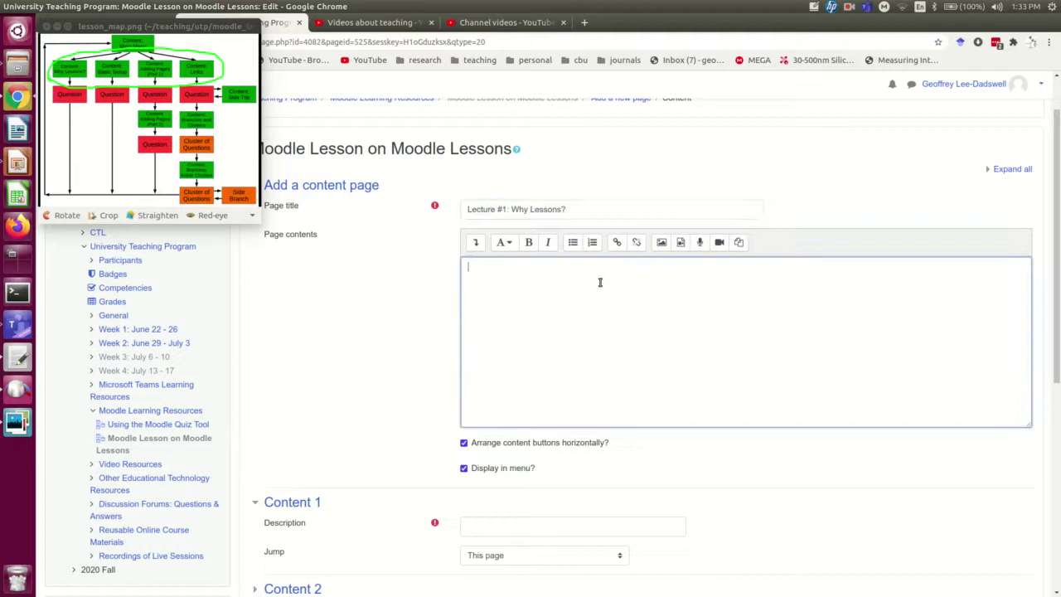
pyautogui.write('This first lecture will introduce you to the strengths of lessons and discuss some of the possible uses you might make of the lesson tool in your courses')
pyautogui.scroll(-3, 599, 281)
# - Set Content 1 to 'When you are finished watching the video, click here.' jumping to Next page
pyautogui.click(503, 379)
pyautogui.write('When you are finished watching the video, click here.')
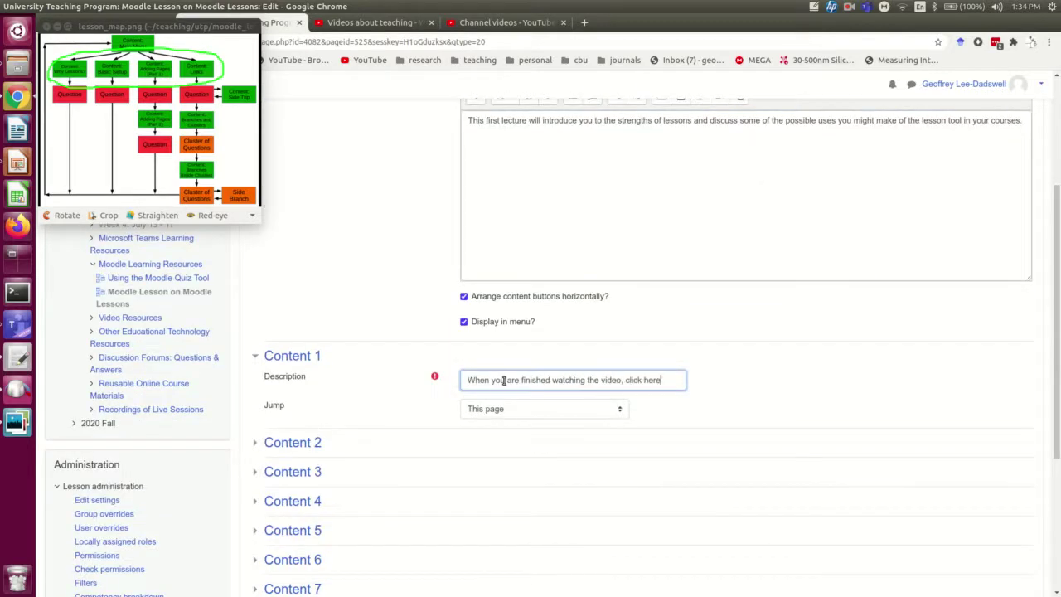
pyautogui.click(504, 409)
pyautogui.click(504, 434)
pyautogui.scroll(3, 898, 363)
pyautogui.click(898, 363)
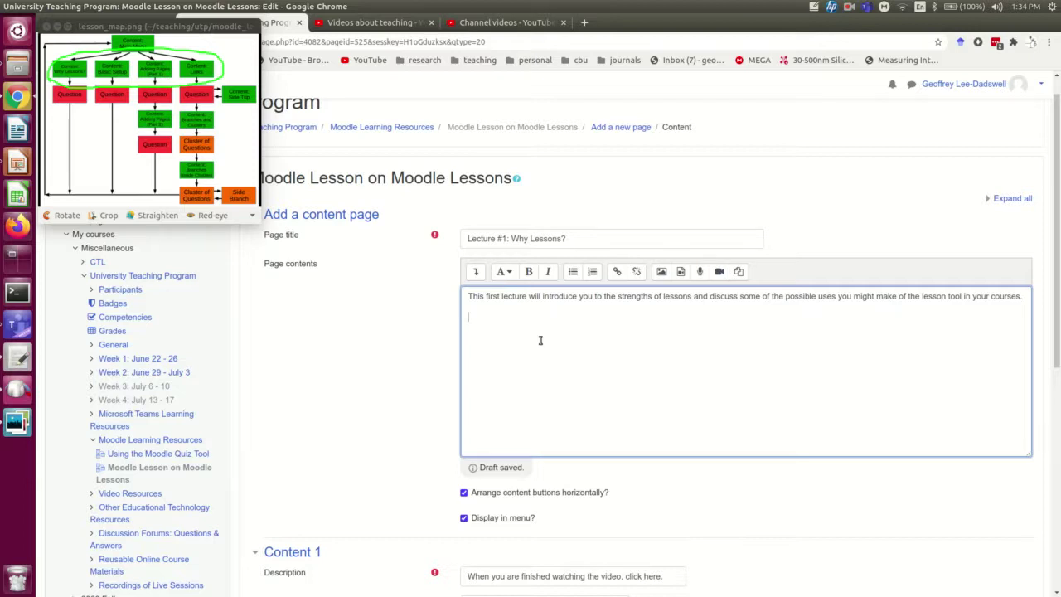
# - Add a 'Video.' line under the intro and open the Create link dialog for it
pyautogui.press('BackSpace')
pyautogui.write('eo.')
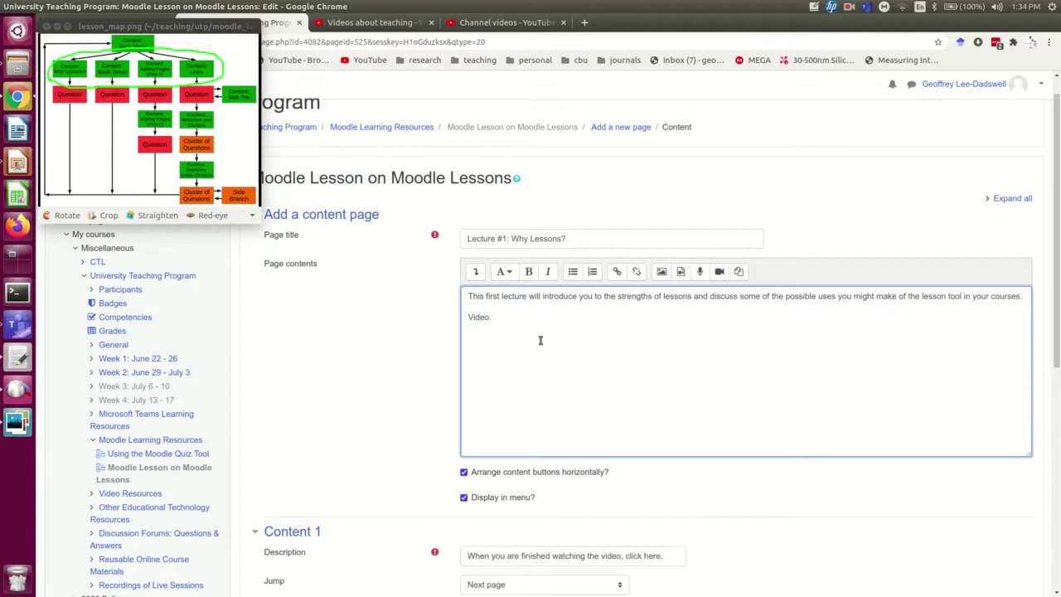
pyautogui.press('BackSpace')
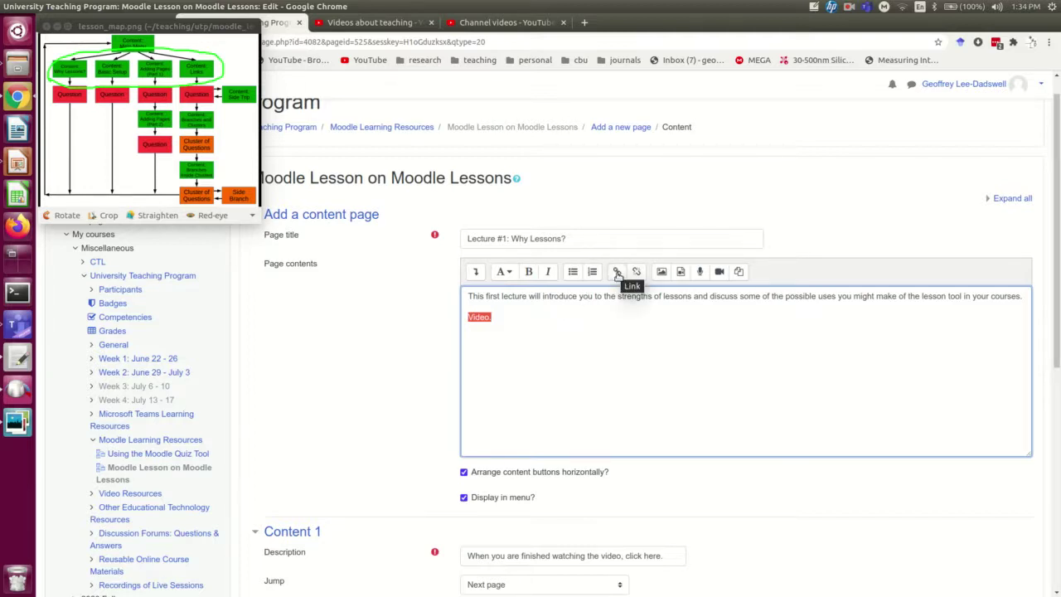
pyautogui.click(618, 273)
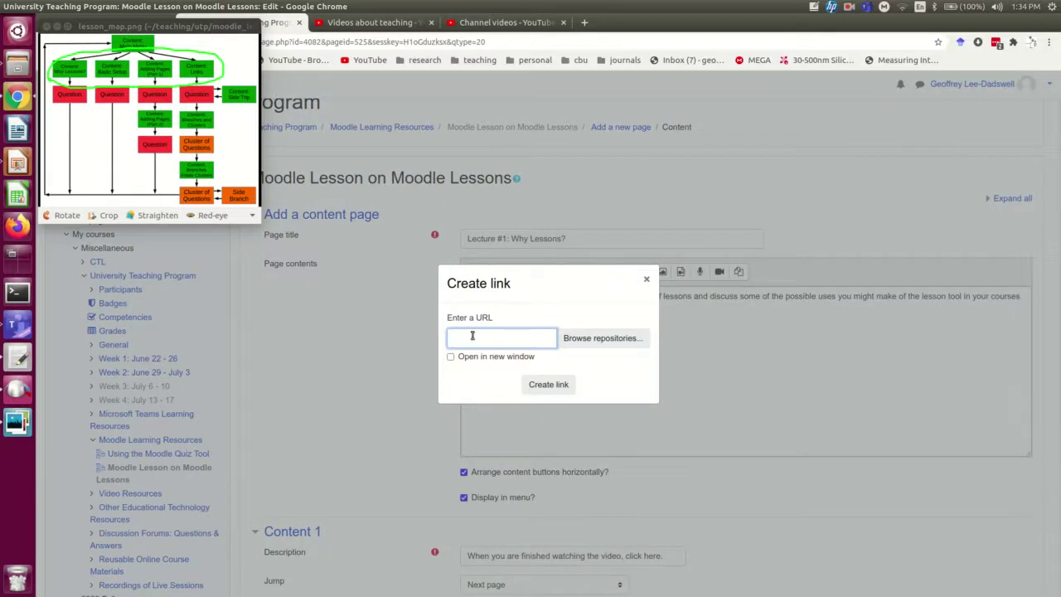
# - Open the Lesson Tool Lecture #1 video from the teaching playlist in a new tab
pyautogui.click(369, 24)
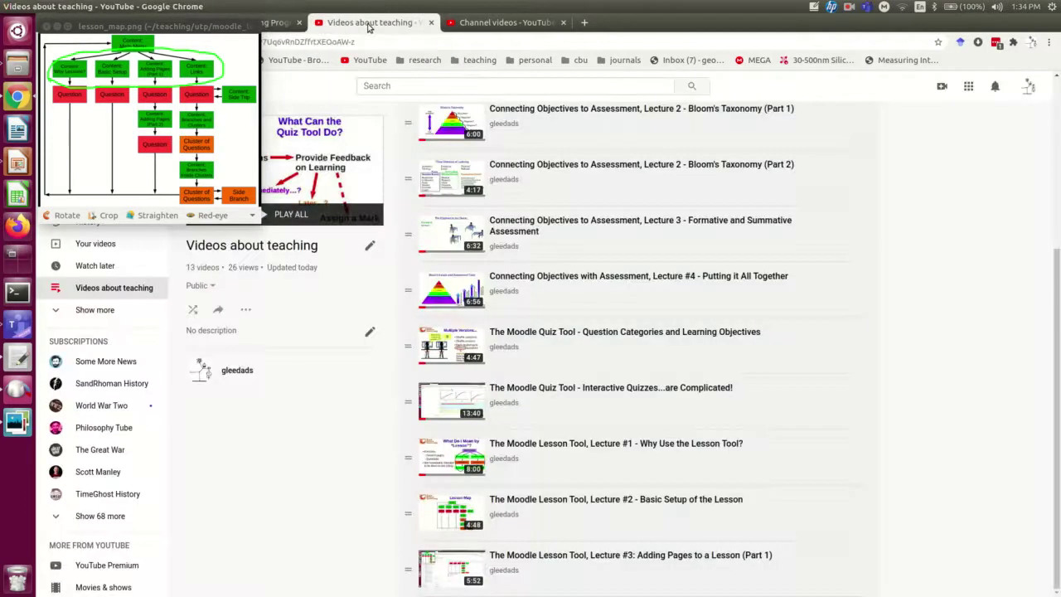
pyautogui.scroll(4, 342, 383)
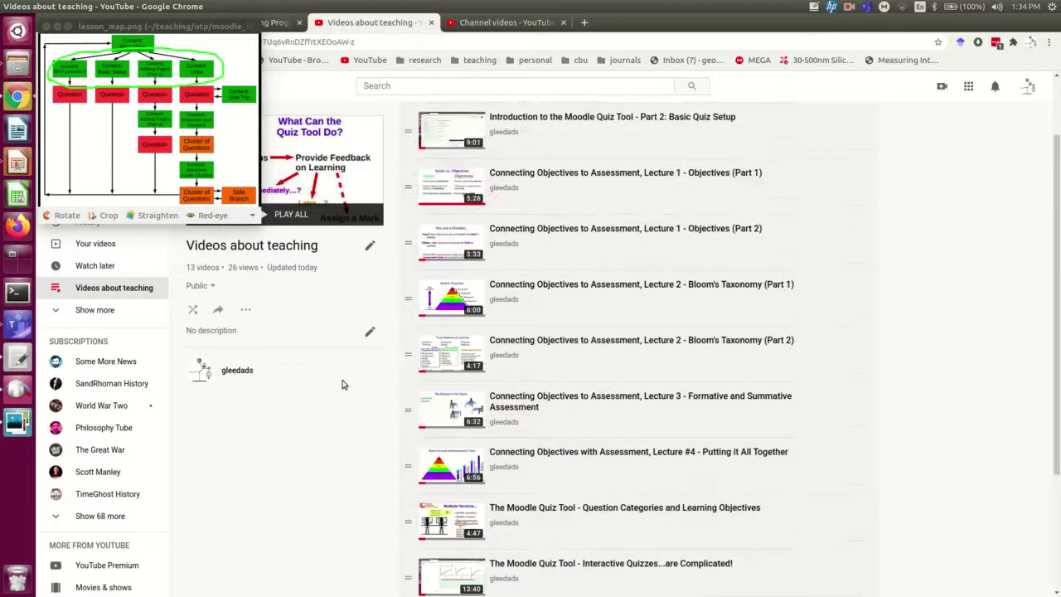
pyautogui.scroll(-3, 343, 385)
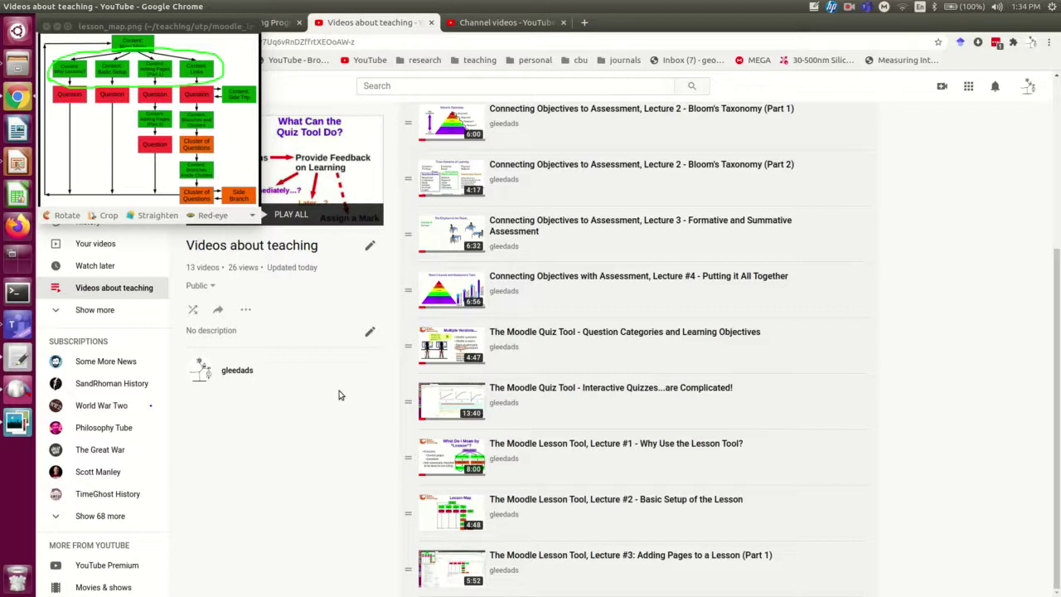
pyautogui.rightClick(556, 447)
pyautogui.click(574, 446)
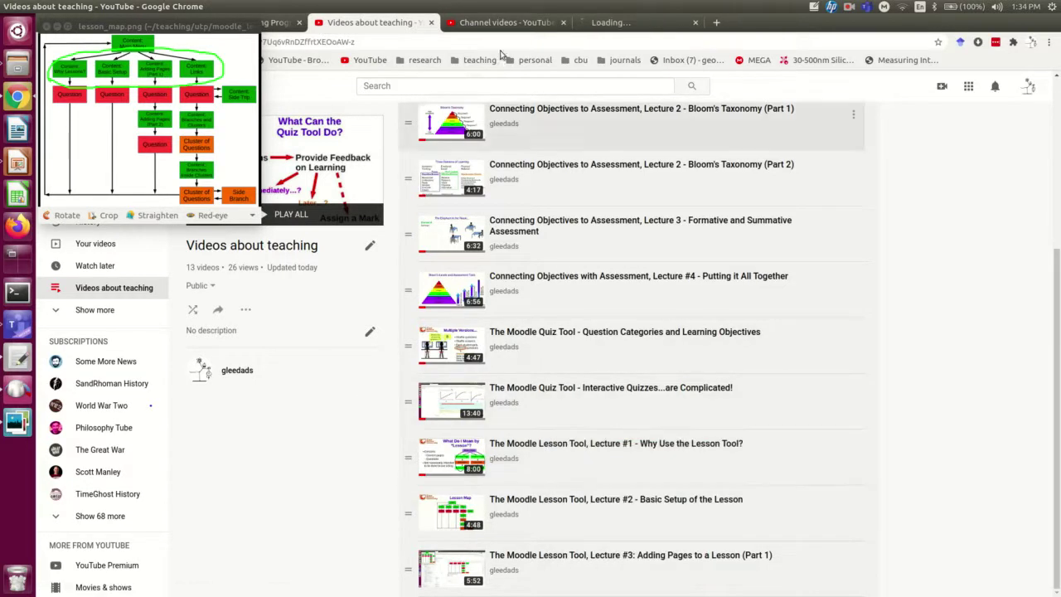
# - Pause the Lecture #1 video and select its web address
pyautogui.click(647, 25)
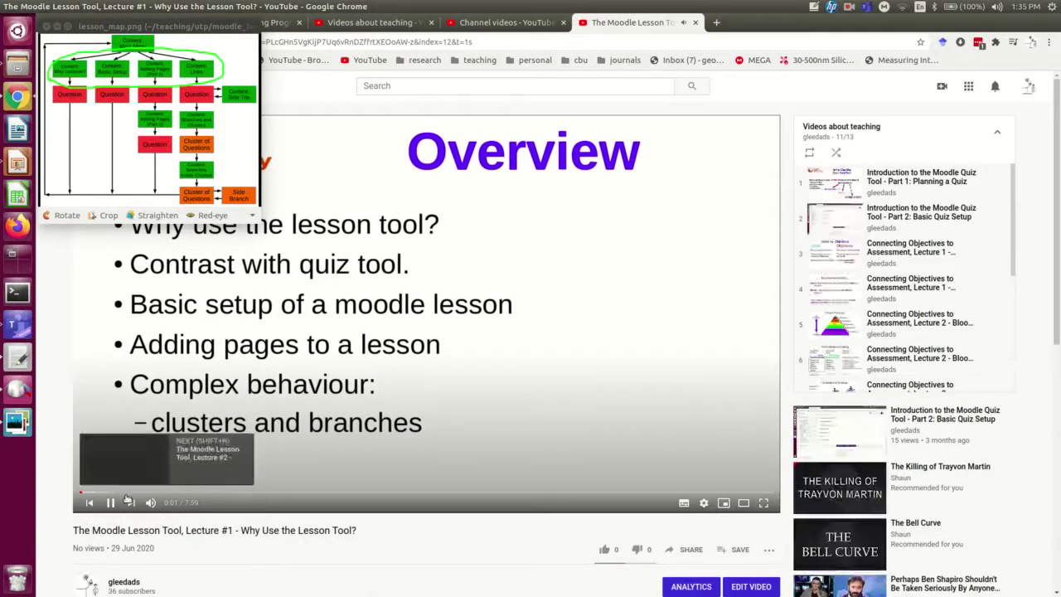
pyautogui.click(110, 502)
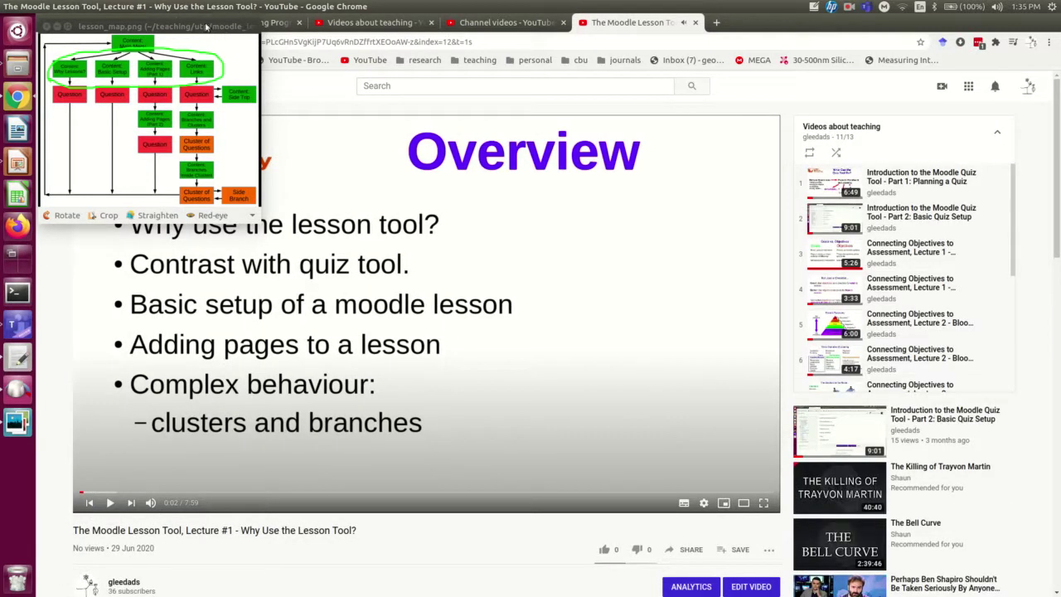
pyautogui.moveTo(205, 27); pyautogui.dragTo(211, 99)
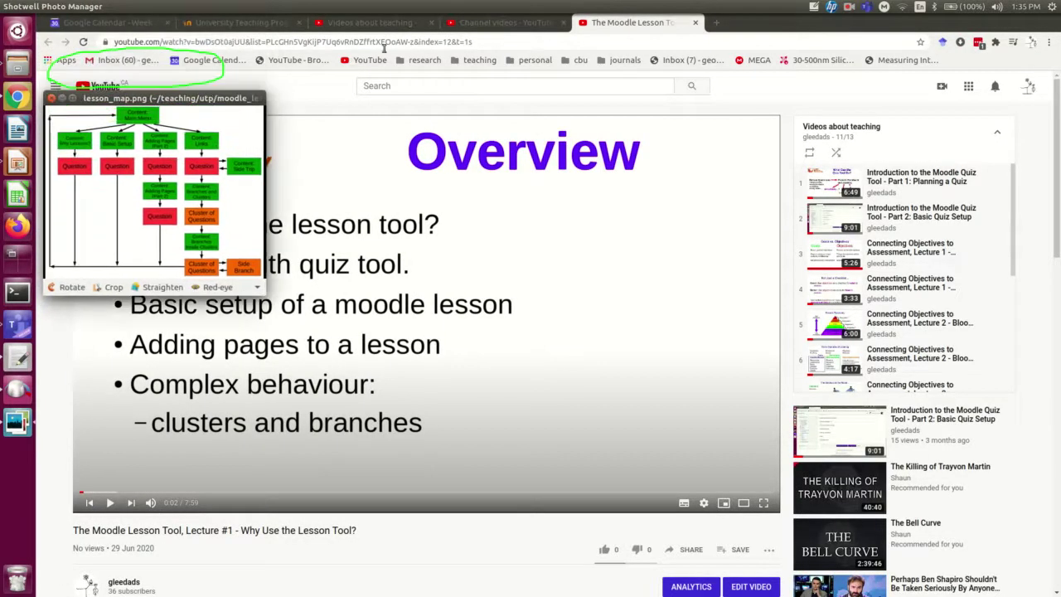
pyautogui.moveTo(472, 41); pyautogui.dragTo(86, 42)
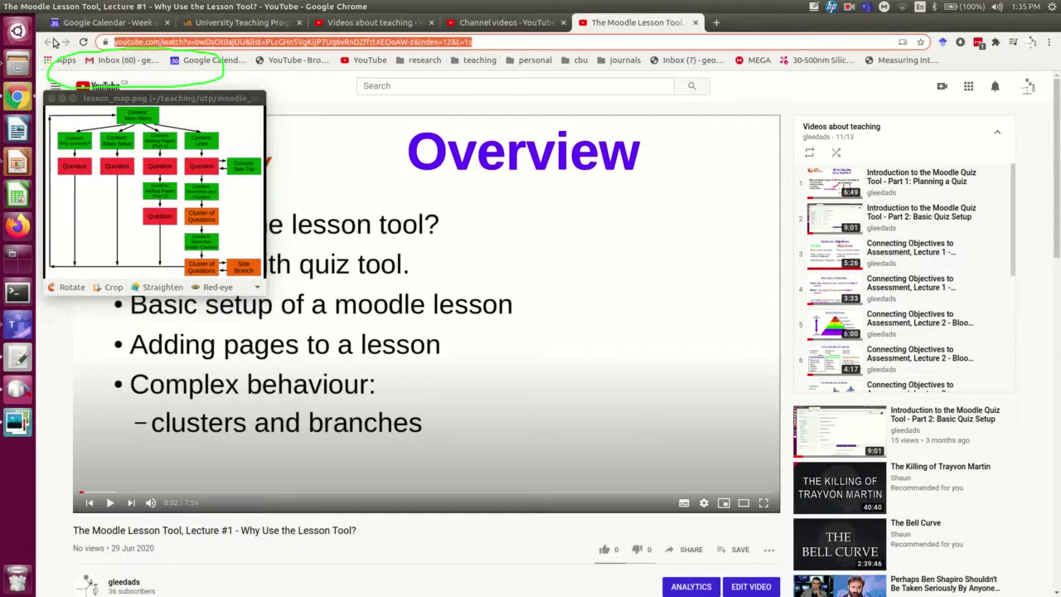
# - Paste the Lecture #1 video URL into the Create link dialog so 'Video.' links to it
pyautogui.click(224, 21)
pyautogui.click(495, 334)
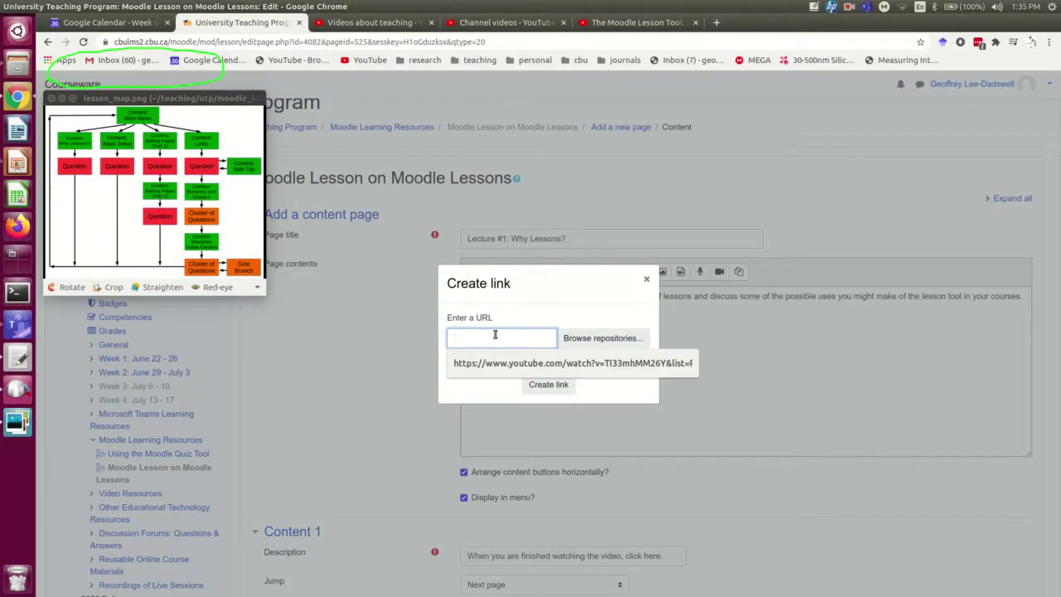
pyautogui.hotkey('ctrl', 'v')
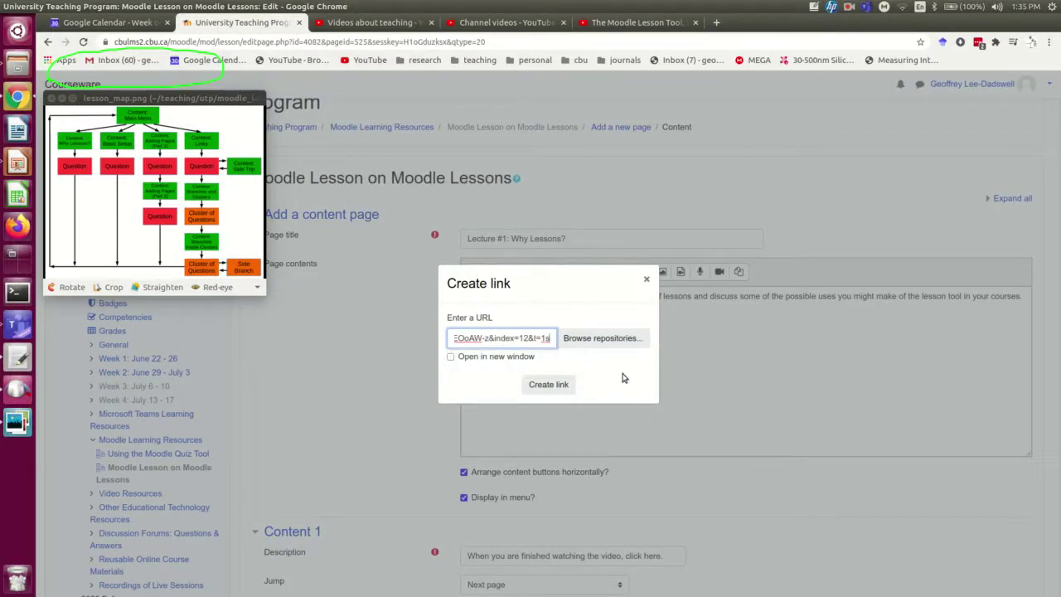
pyautogui.click(548, 384)
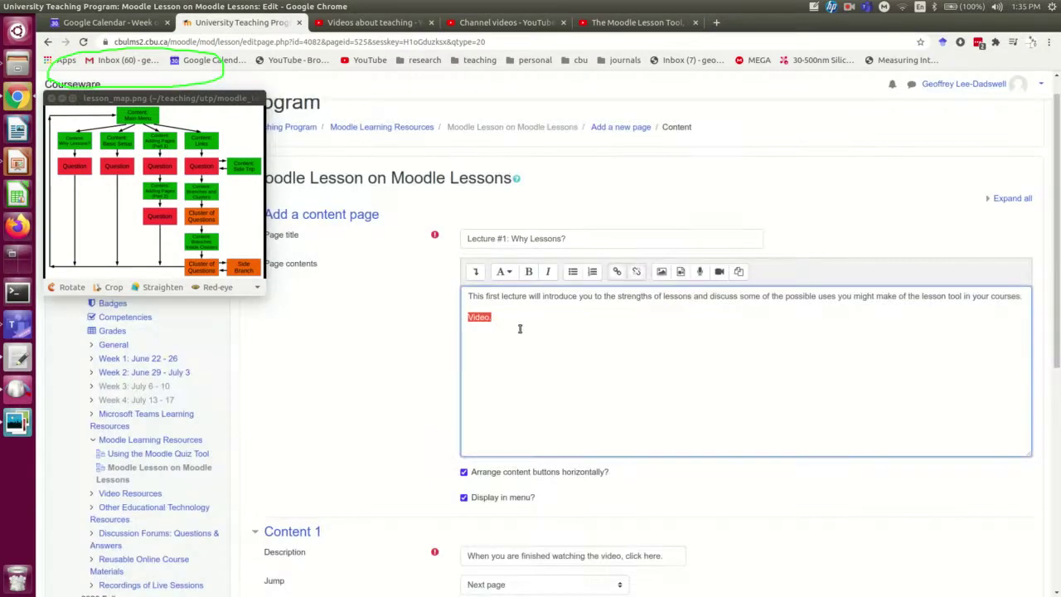
pyautogui.click(494, 316)
pyautogui.scroll(-3, 545, 367)
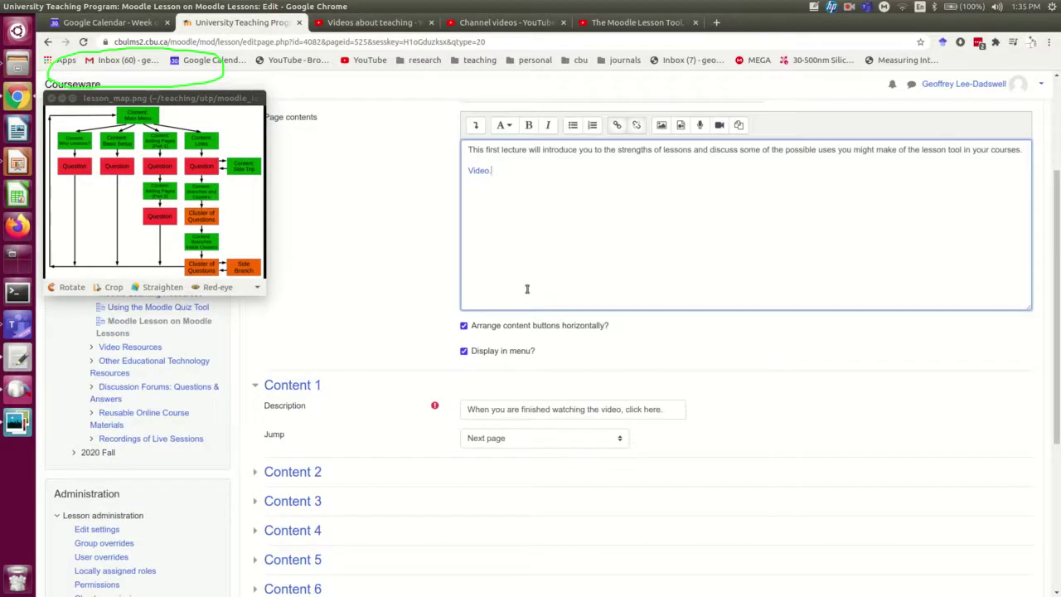
pyautogui.scroll(2, 525, 290)
pyautogui.scroll(-2, 422, 309)
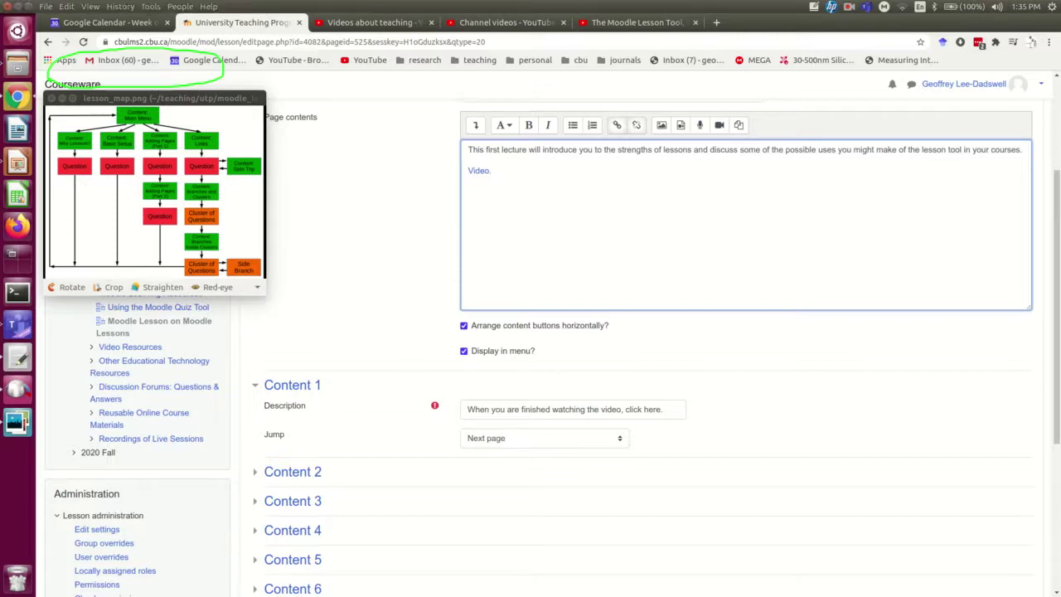
pyautogui.scroll(-4, 348, 329)
# - Save the 'Lecture #1: Why Lessons?' content page
pyautogui.click(490, 494)
pyautogui.moveTo(166, 98); pyautogui.dragTo(165, 29)
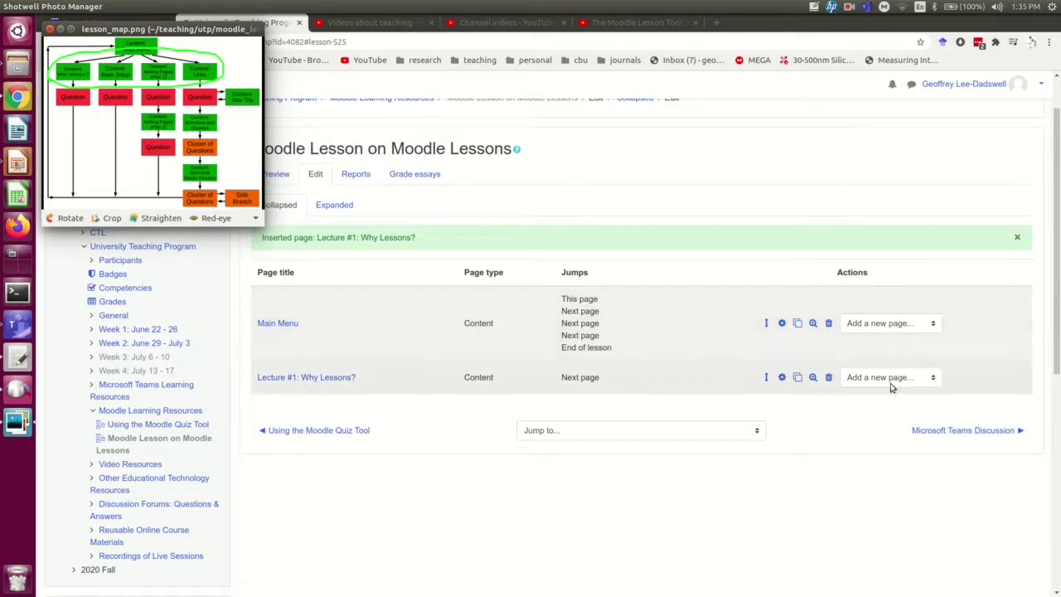
pyautogui.click(455, 205)
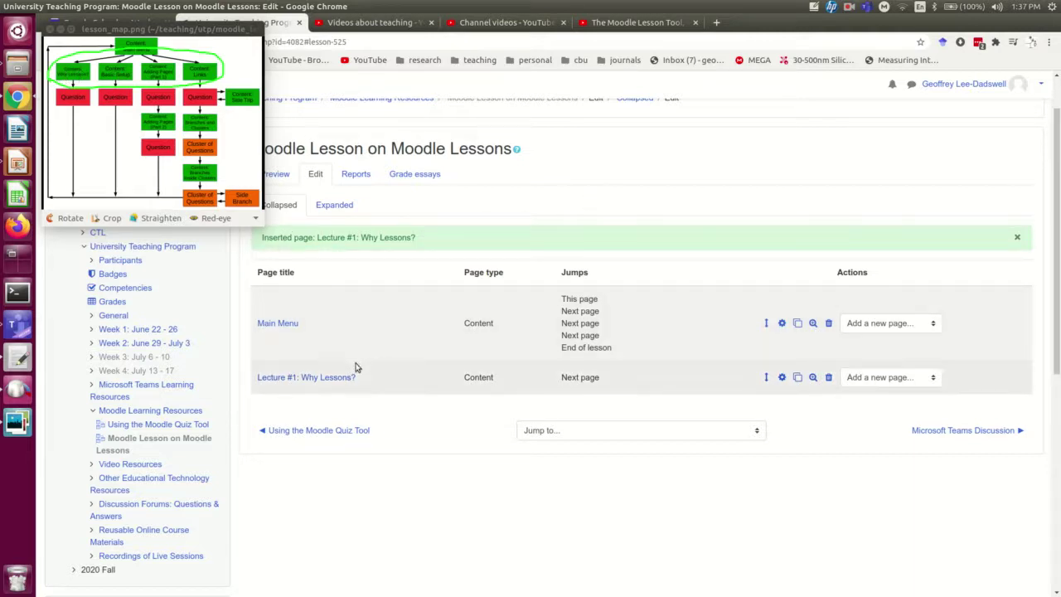
# - Duplicate the Lecture #1 page three times, giving four identical lecture pages
pyautogui.click(799, 378)
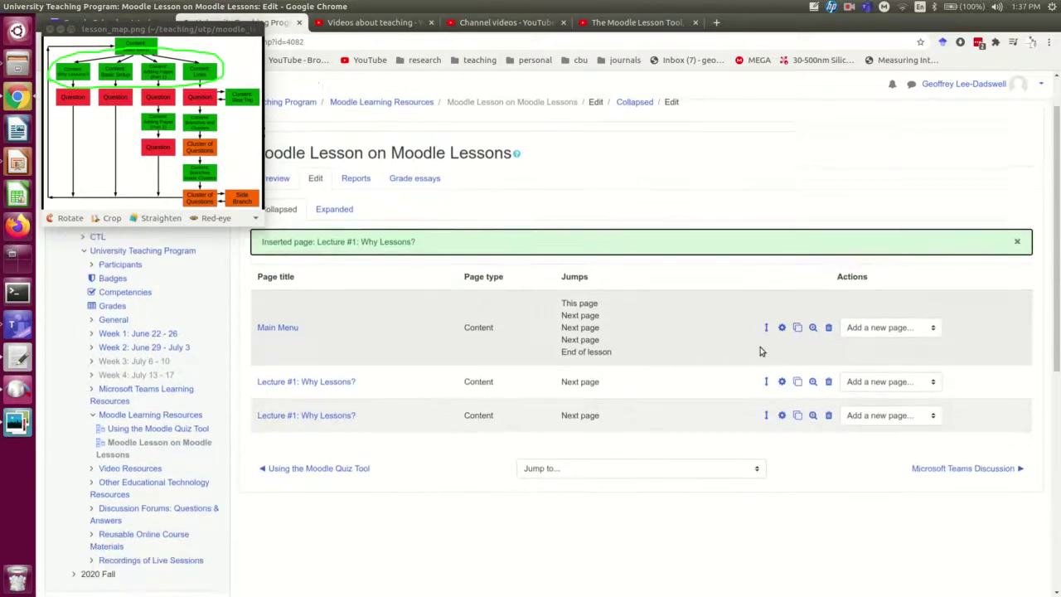
pyautogui.click(798, 353)
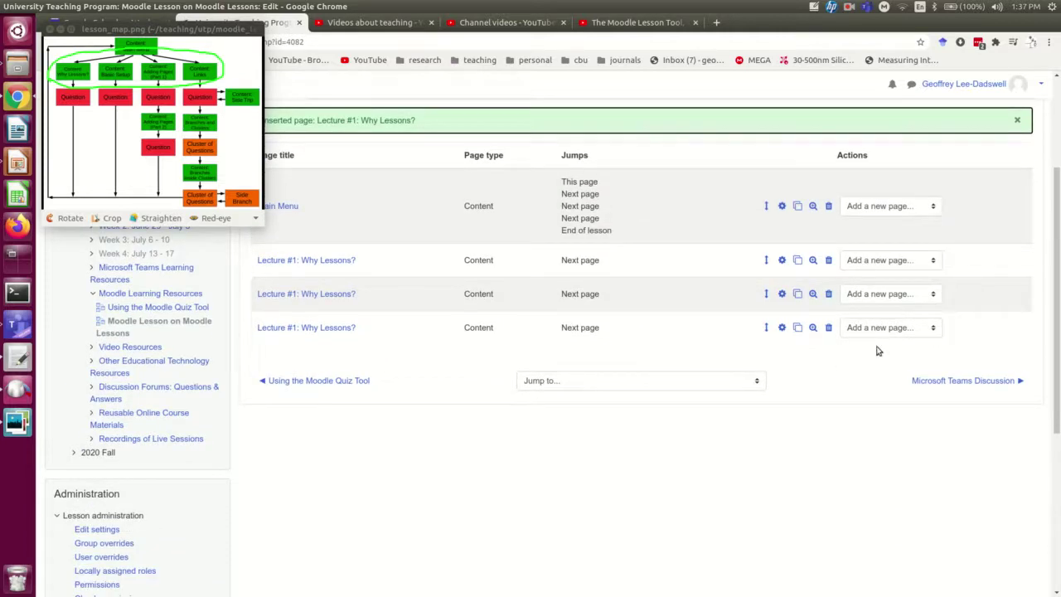
pyautogui.click(797, 328)
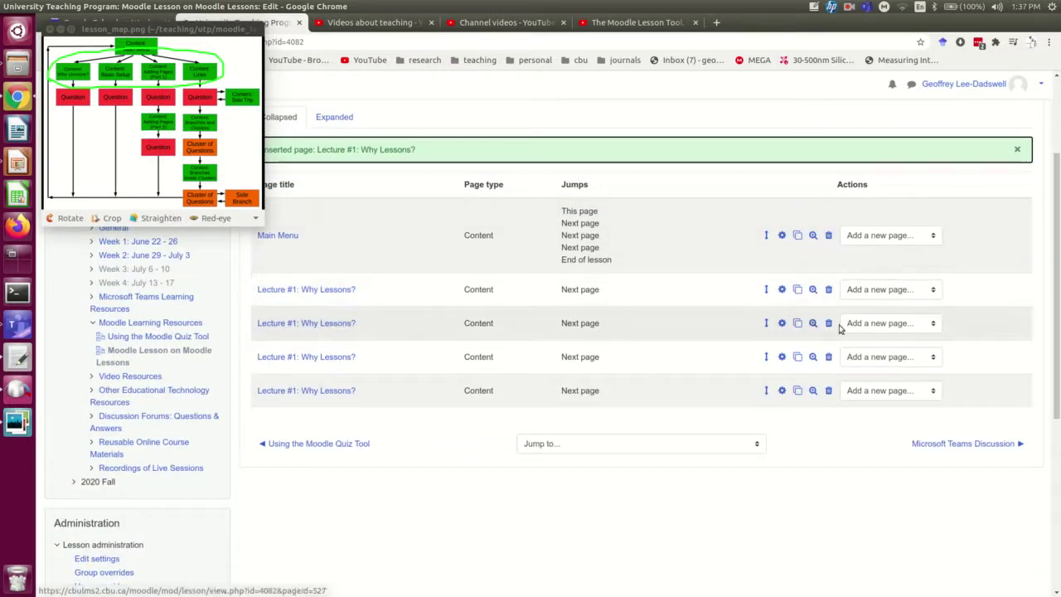
# - Retitle a copied lecture page 'Lecture #2: Basic Setup' and paste in a new introduction paragraph
pyautogui.click(783, 325)
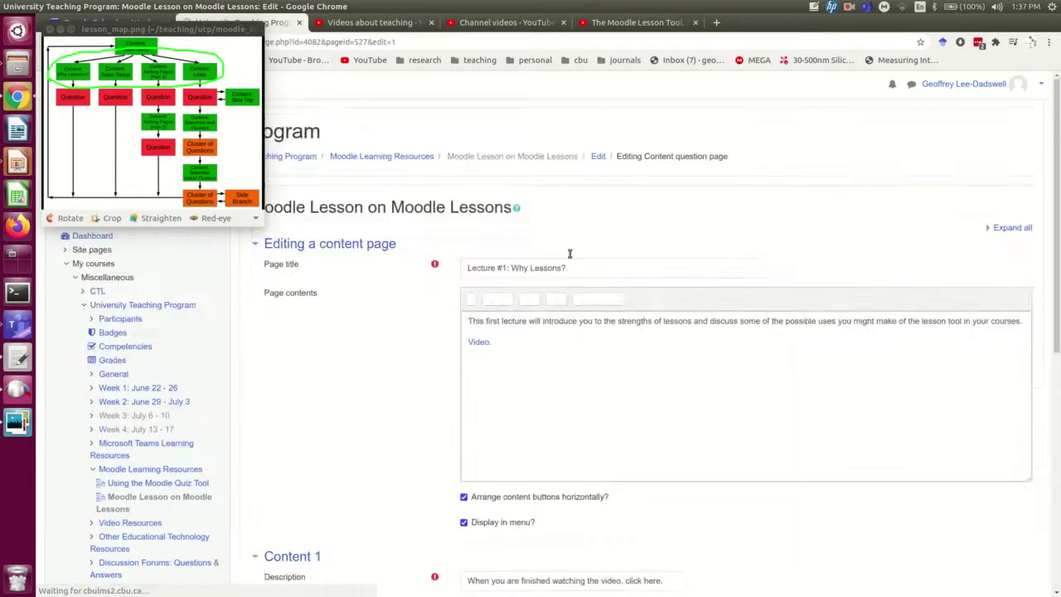
pyautogui.click(506, 269)
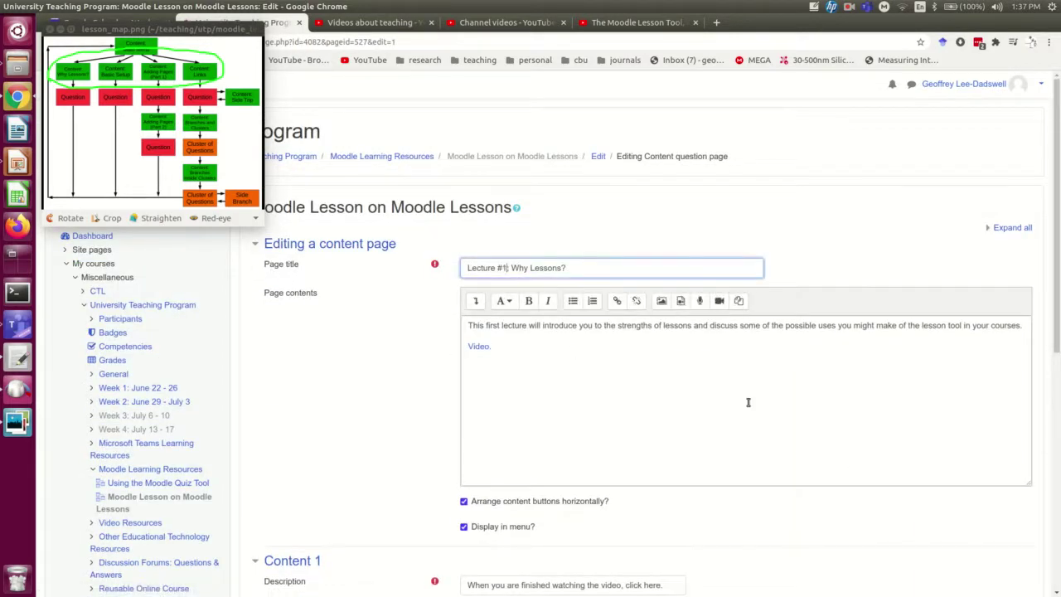
pyautogui.press('BackSpace')
pyautogui.write('2')
pyautogui.moveTo(572, 268); pyautogui.dragTo(512, 268)
pyautogui.write('Basic Setup')
pyautogui.tripleClick(482, 325)
pyautogui.press('Delete')
pyautogui.write('This lecture will show you how to create a lesson, and how to navigate the page where the overall settings of the lesson are adjusted.')
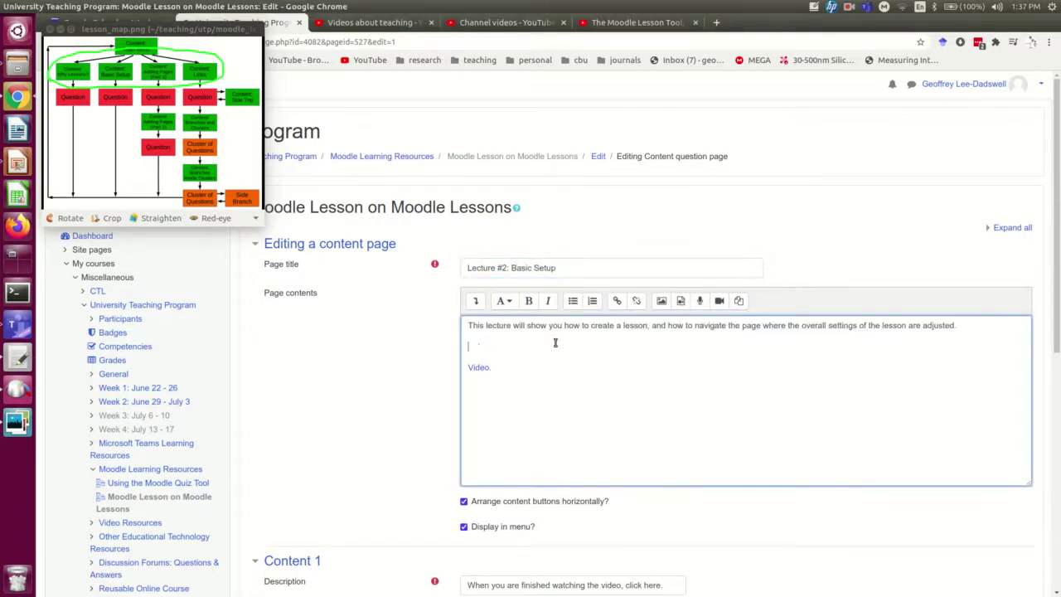
# - Remove the old video link from the word 'Video.' and reselect it for relinking
pyautogui.scroll(-3, 355, 469)
pyautogui.scroll(3, 391, 407)
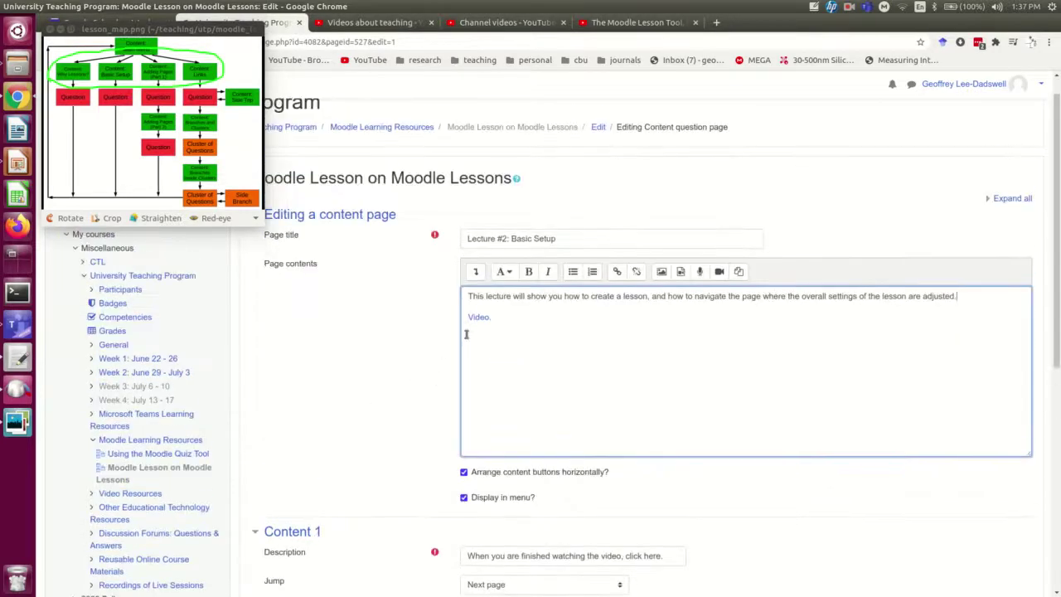
pyautogui.moveTo(496, 317); pyautogui.dragTo(462, 327)
pyautogui.click(637, 272)
pyautogui.click(516, 320)
pyautogui.hotkey('ctrl', 'a')
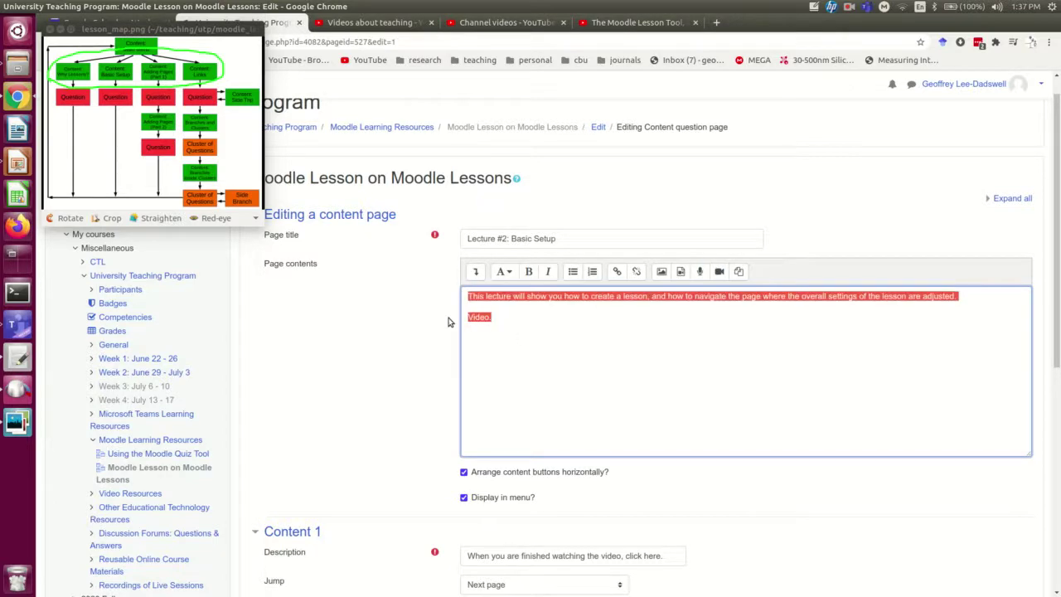
pyautogui.click(502, 316)
pyautogui.moveTo(502, 316); pyautogui.dragTo(474, 318)
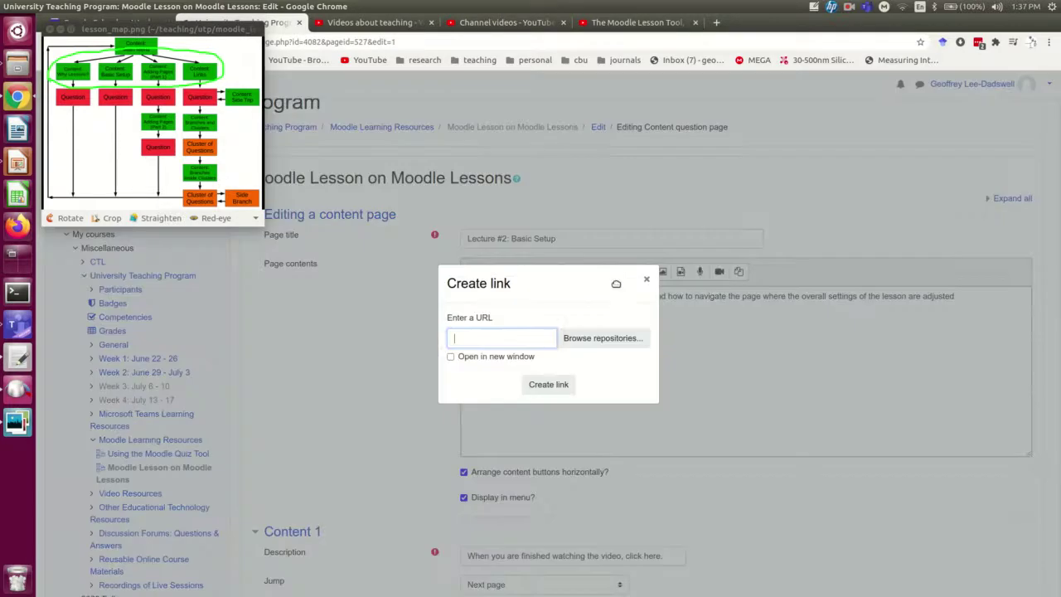
# - Open the Lecture #2 - Basic Setup video in a new YouTube tab, then cancel Moodle's Create link dialog
pyautogui.click(616, 272)
pyautogui.click(372, 25)
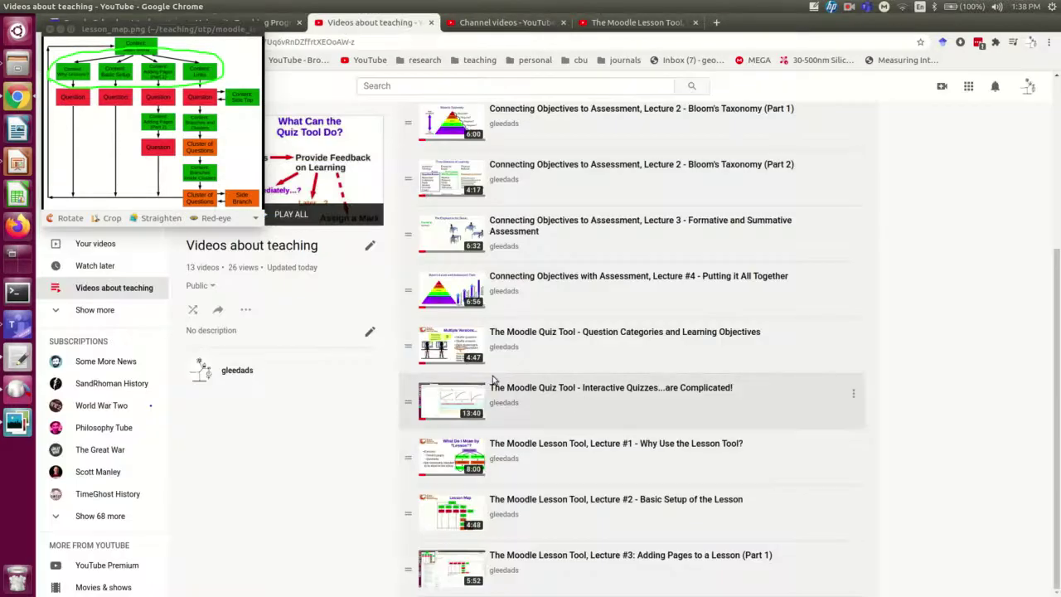
pyautogui.rightClick(523, 501)
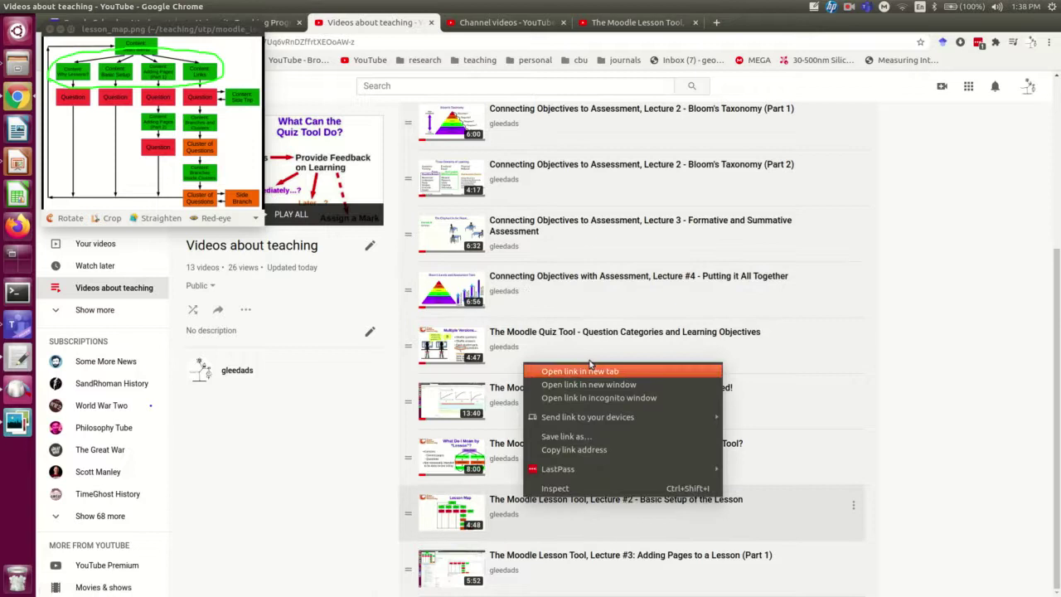
pyautogui.click(588, 372)
pyautogui.click(505, 22)
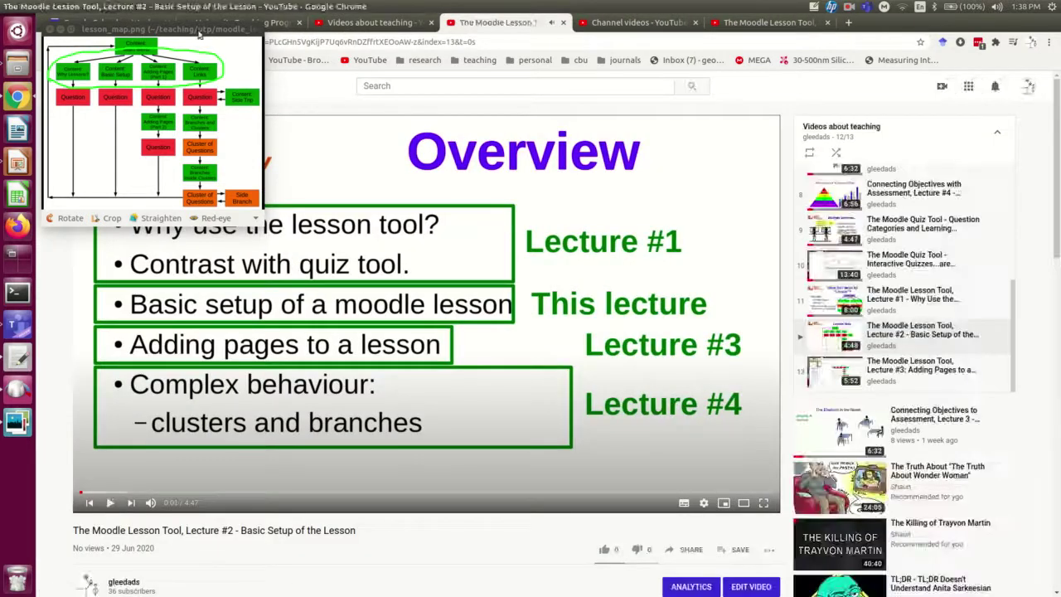
pyautogui.click(240, 22)
pyautogui.click(547, 382)
pyautogui.scroll(-4, 407, 333)
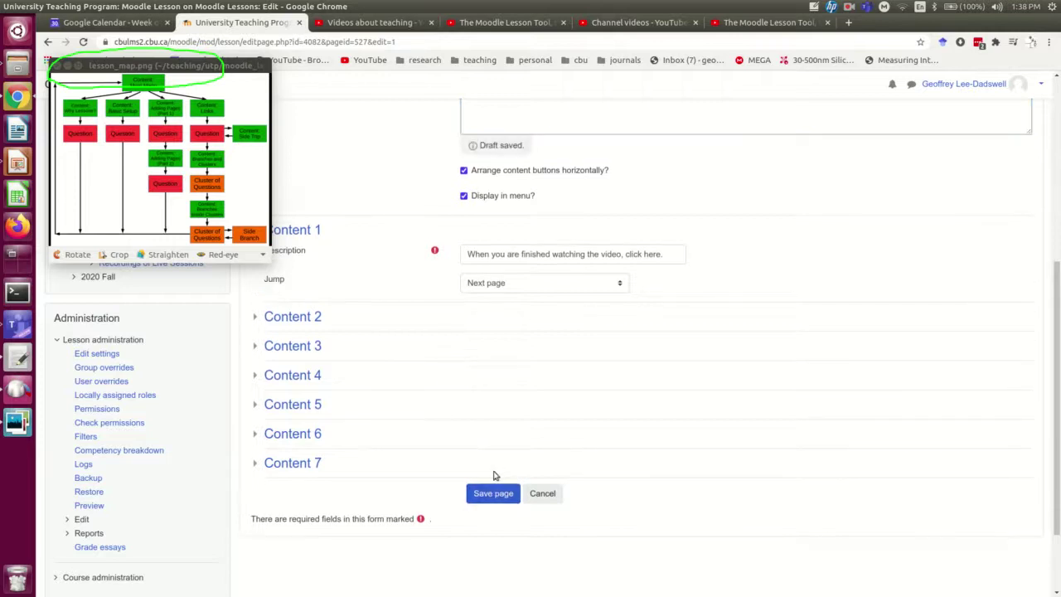
# - Save the Lecture #2 page and review the lesson's list of lecture content pages
pyautogui.click(495, 495)
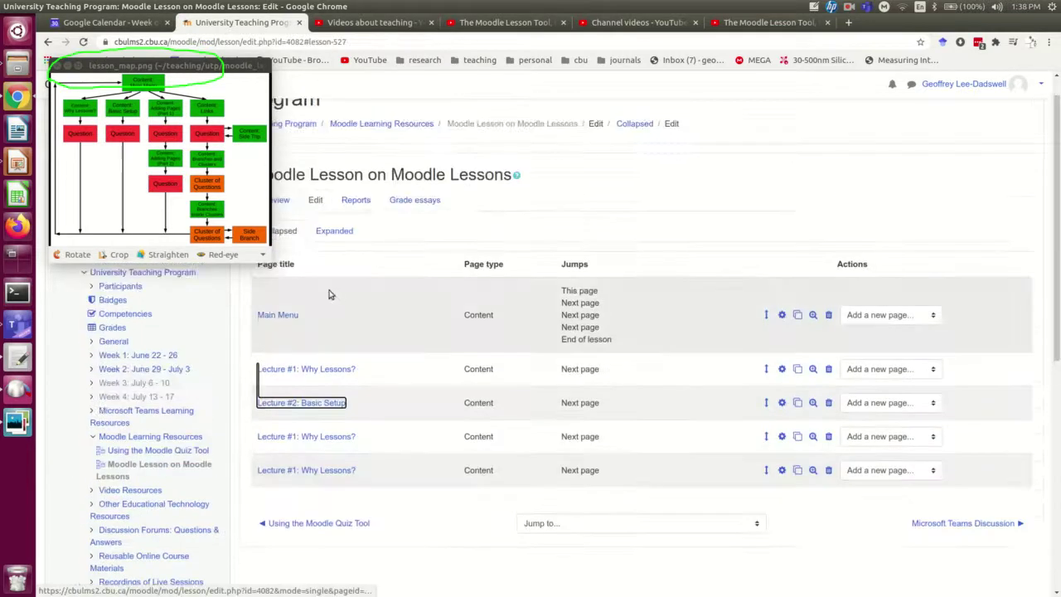
pyautogui.click(386, 339)
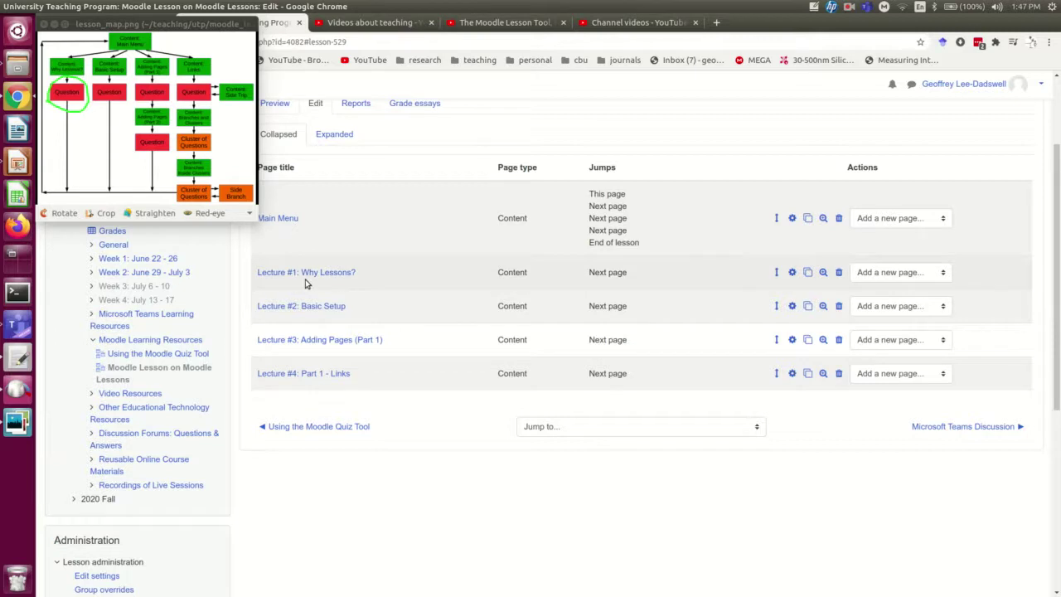
# - Add a new Multichoice question page after Lecture #1
pyautogui.click(944, 276)
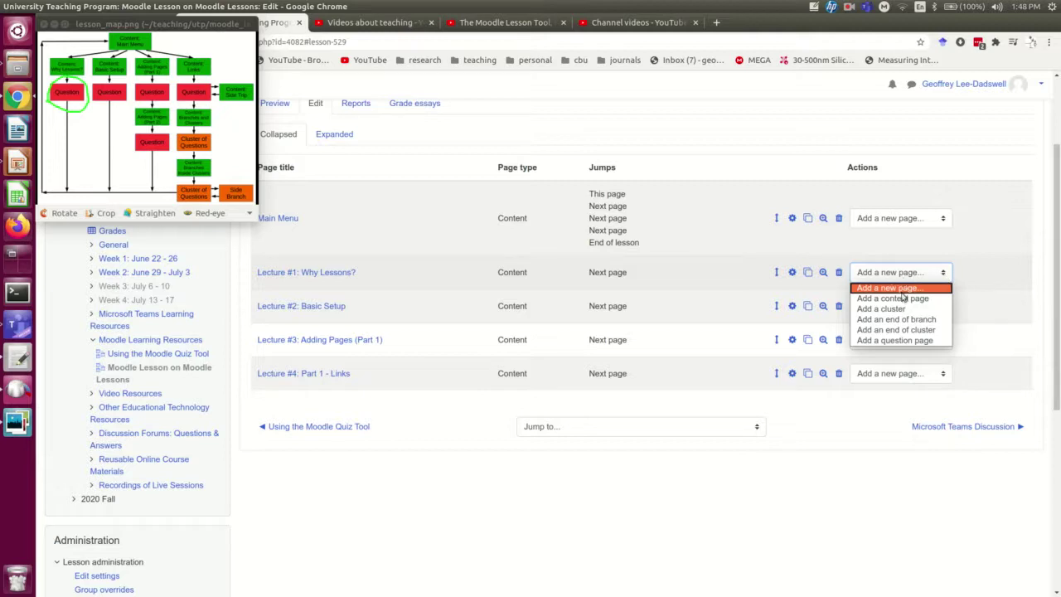
pyautogui.click(888, 341)
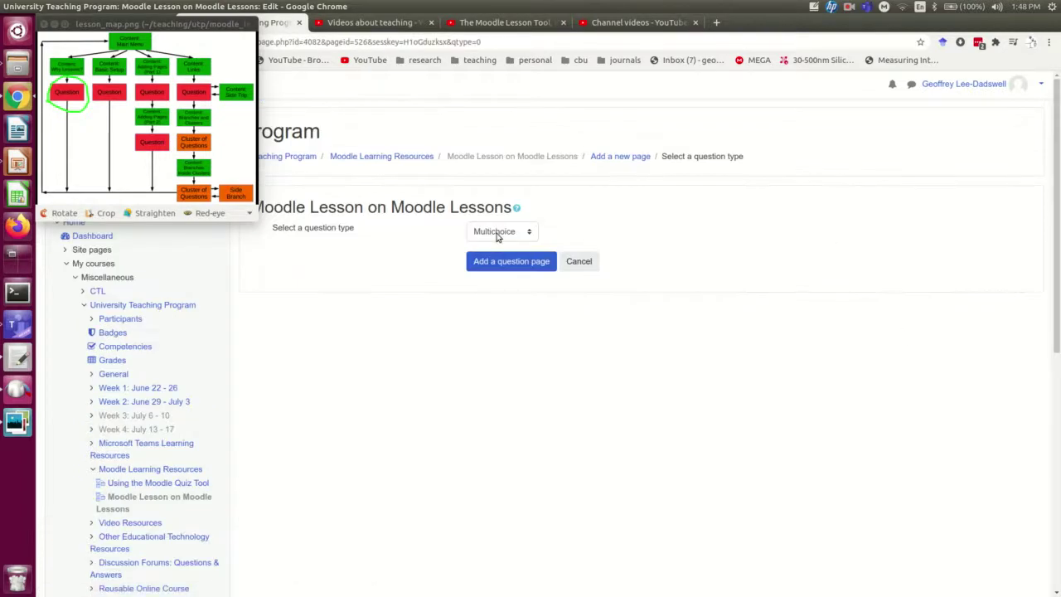
pyautogui.click(528, 234)
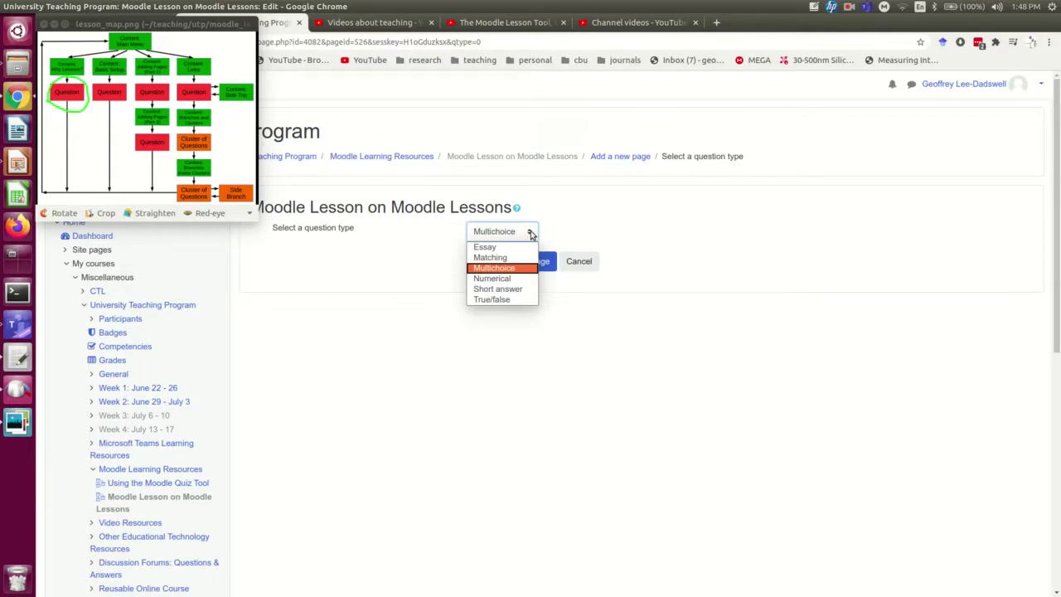
pyautogui.click(510, 272)
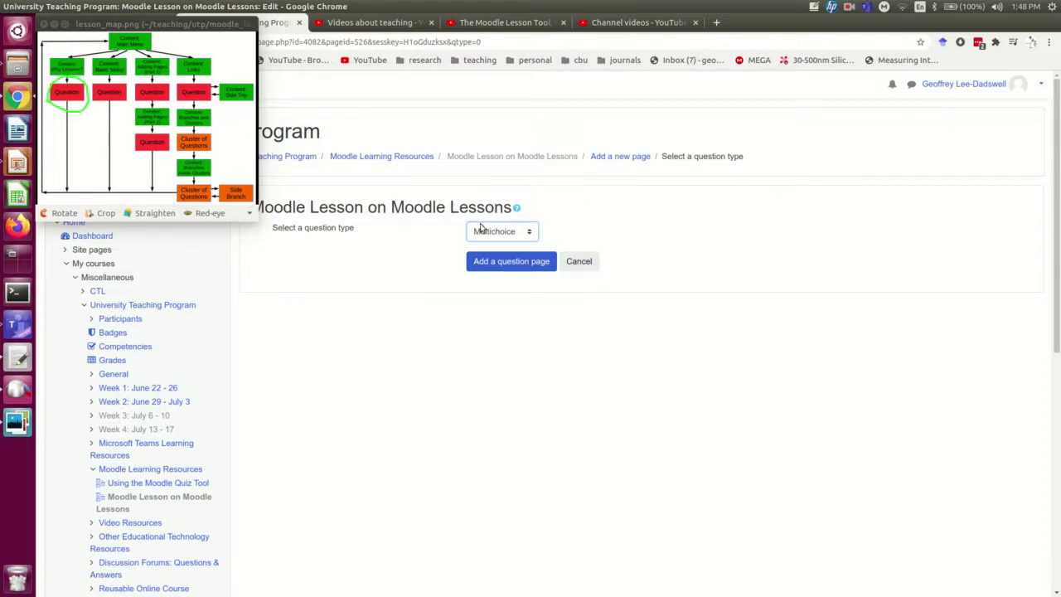
pyautogui.click(519, 262)
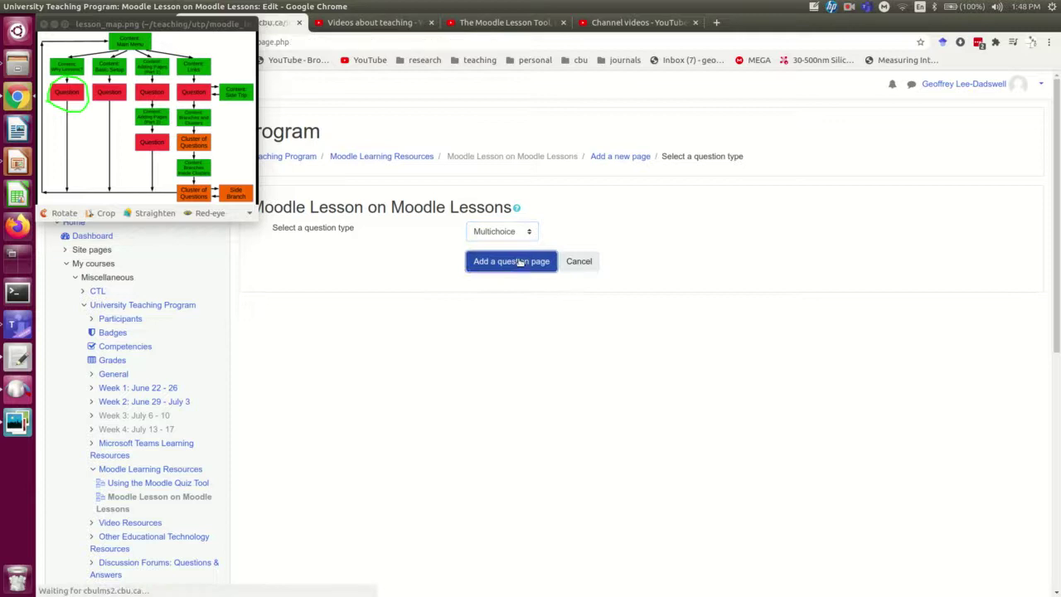
# - Paste the lesson-tool strength question into Page contents and title the page 'Strengths of…'
pyautogui.scroll(-1, 362, 281)
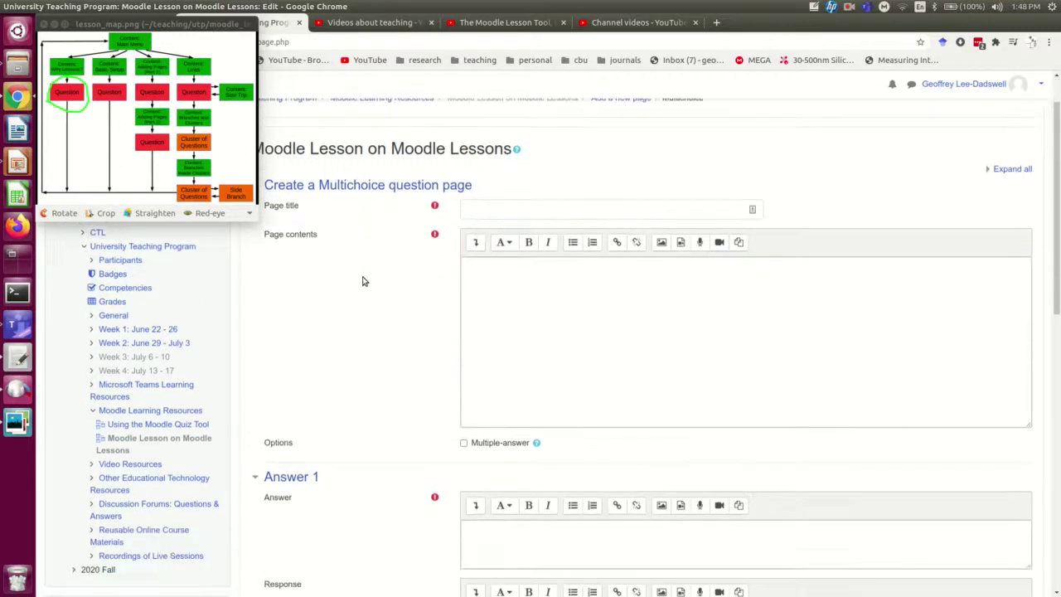
pyautogui.scroll(1, 363, 281)
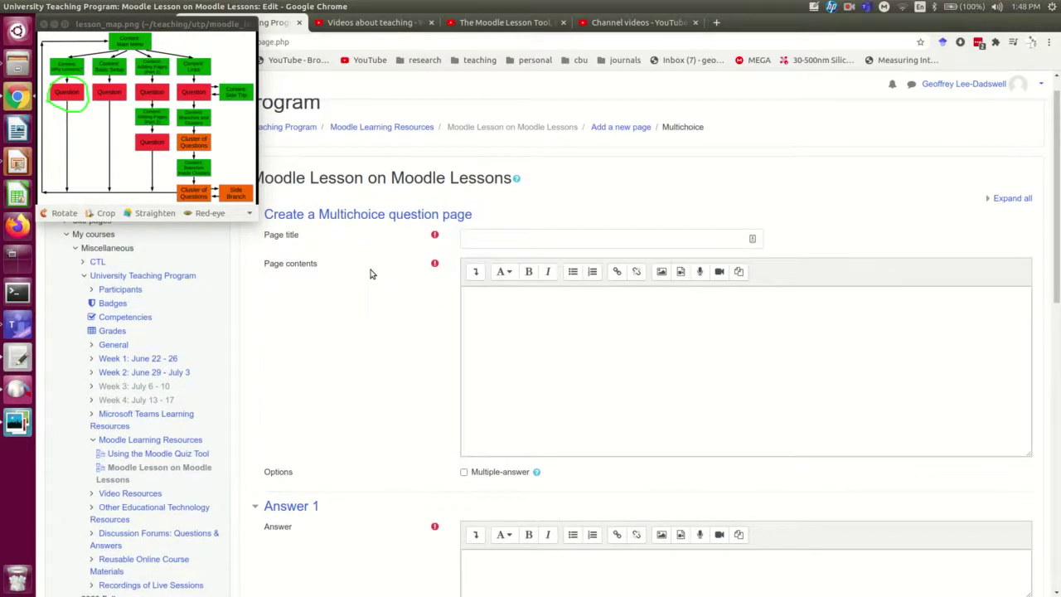
pyautogui.scroll(-1, 371, 274)
pyautogui.scroll(2, 373, 282)
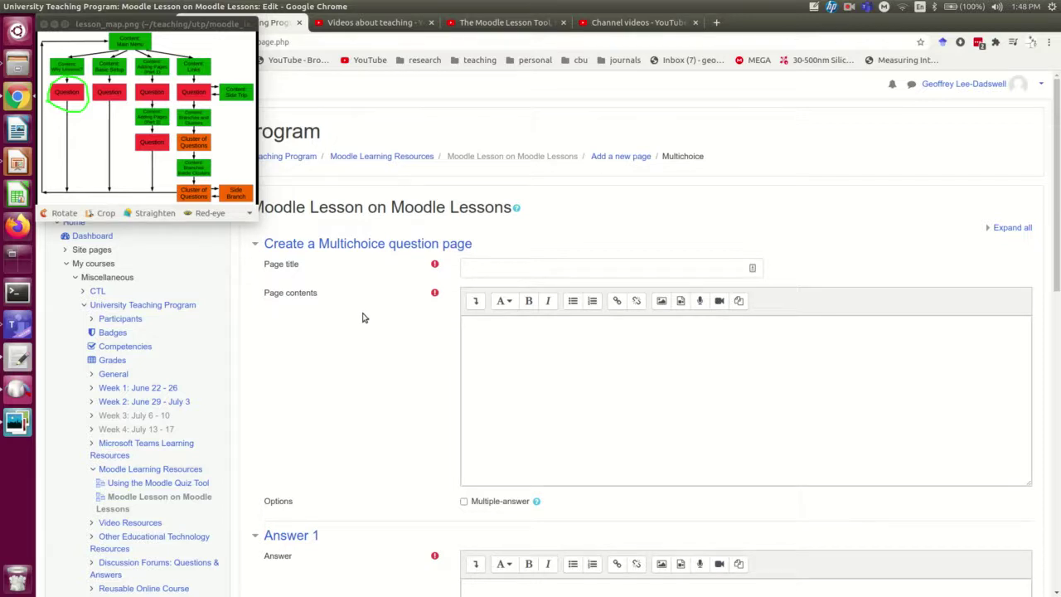
pyautogui.click(481, 271)
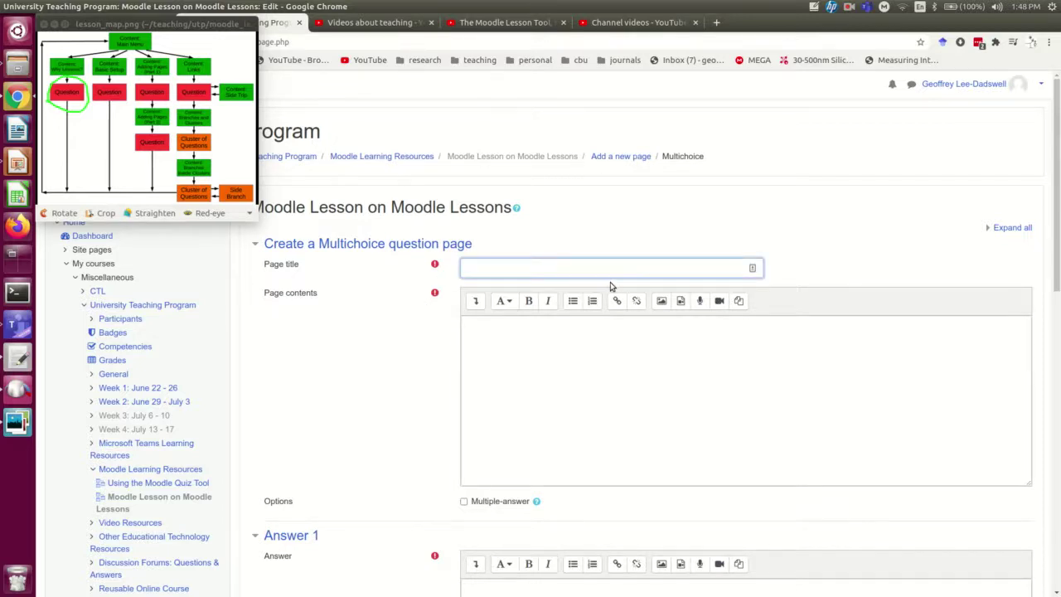
pyautogui.click(502, 379)
pyautogui.write("In Geoff's opinion, what is the main strength of the lesson tool?")
pyautogui.click(503, 267)
pyautogui.write('Stre')
pyautogui.write('ngths of')
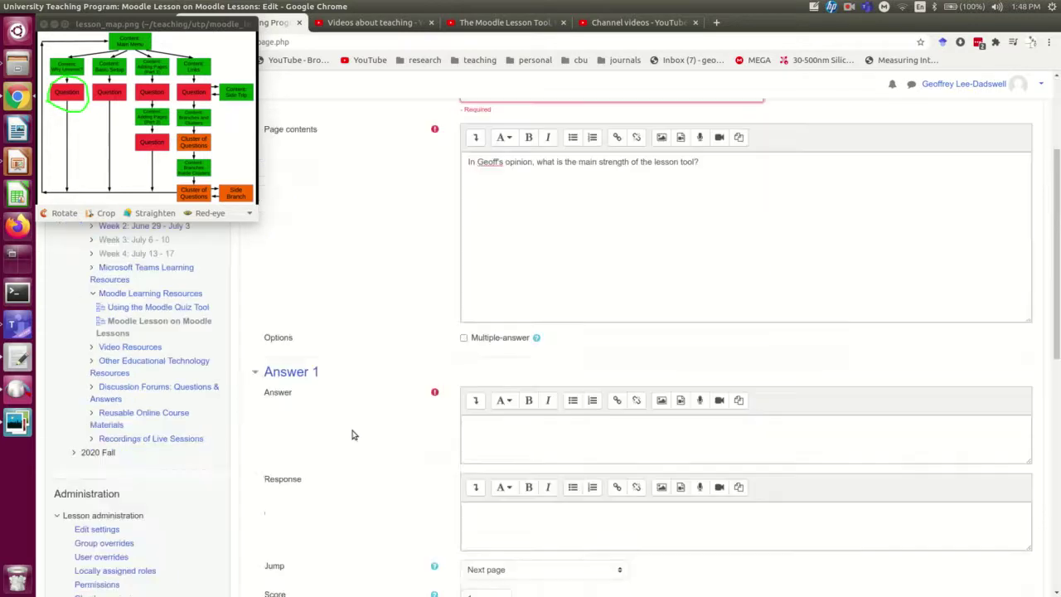
# - Paste the answer choices into the Answer editors, starting with Answer 1
pyautogui.scroll(-5, 351, 434)
pyautogui.click(545, 234)
pyautogui.write('It can be  made interactive since the page order is highly customizable')
pyautogui.scroll(-6, 401, 282)
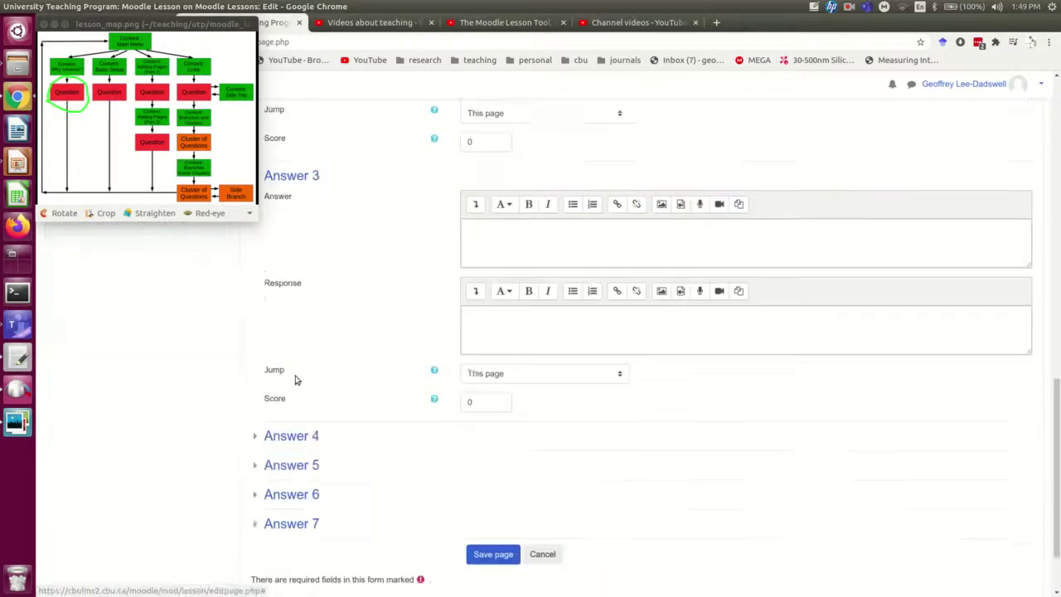
pyautogui.click(273, 433)
pyautogui.click(539, 224)
pyautogui.write('It has a lot of question types')
pyautogui.scroll(-2, 412, 484)
pyautogui.click(519, 371)
pyautogui.scroll(18, 370, 303)
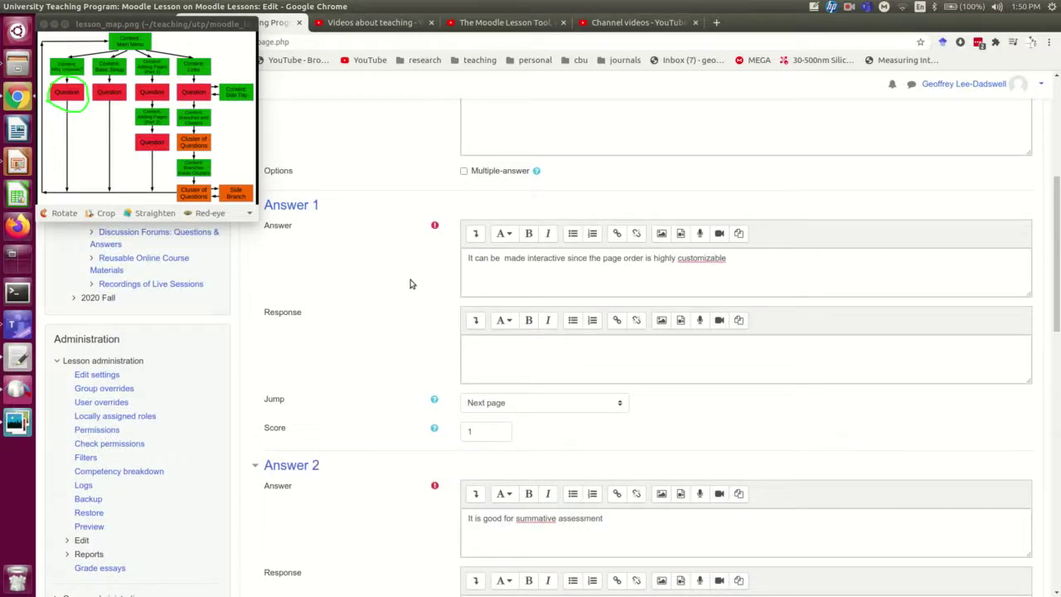
# - Write Response feedback for Answers 1–4, starting with 'Yes, that's correct!' for Answer 1
pyautogui.click(493, 348)
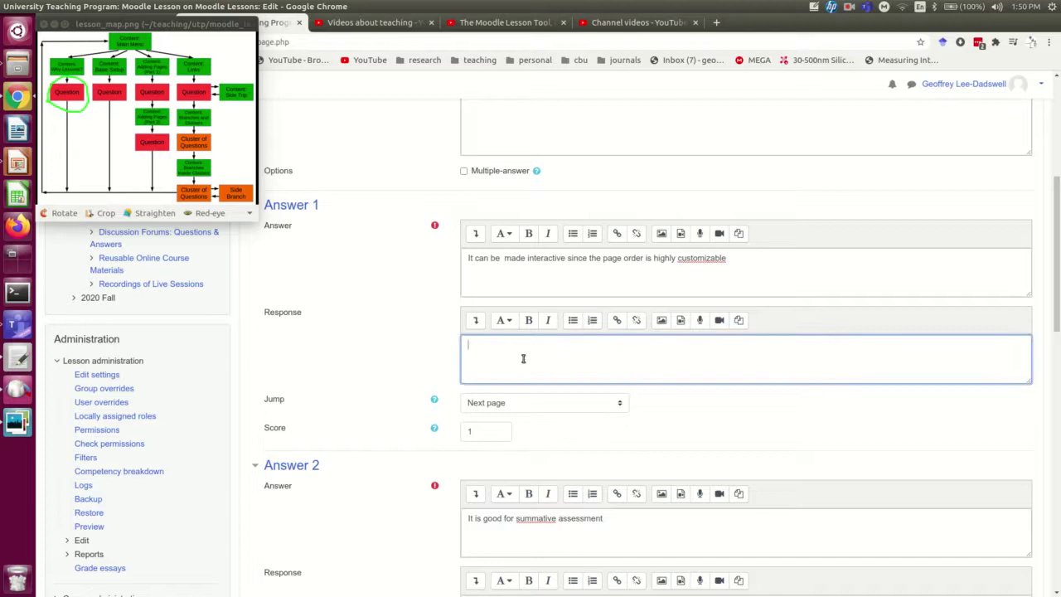
pyautogui.write('Yes, ')
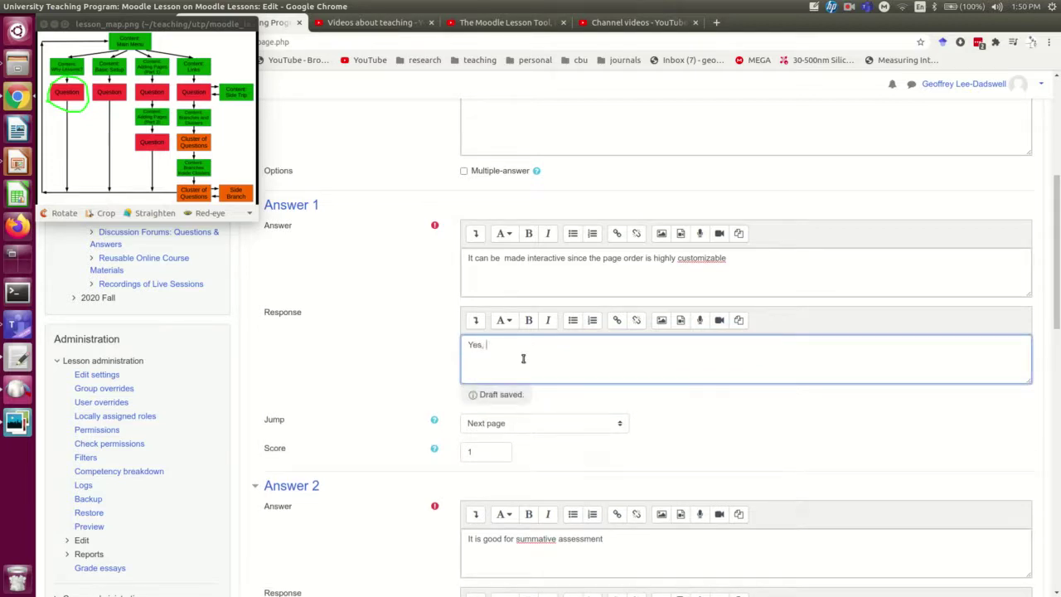
pyautogui.write("that's correct!")
pyautogui.scroll(-4, 506, 331)
pyautogui.click(493, 297)
pyautogui.write('No, lessons are pretty terrible for summative assessme')
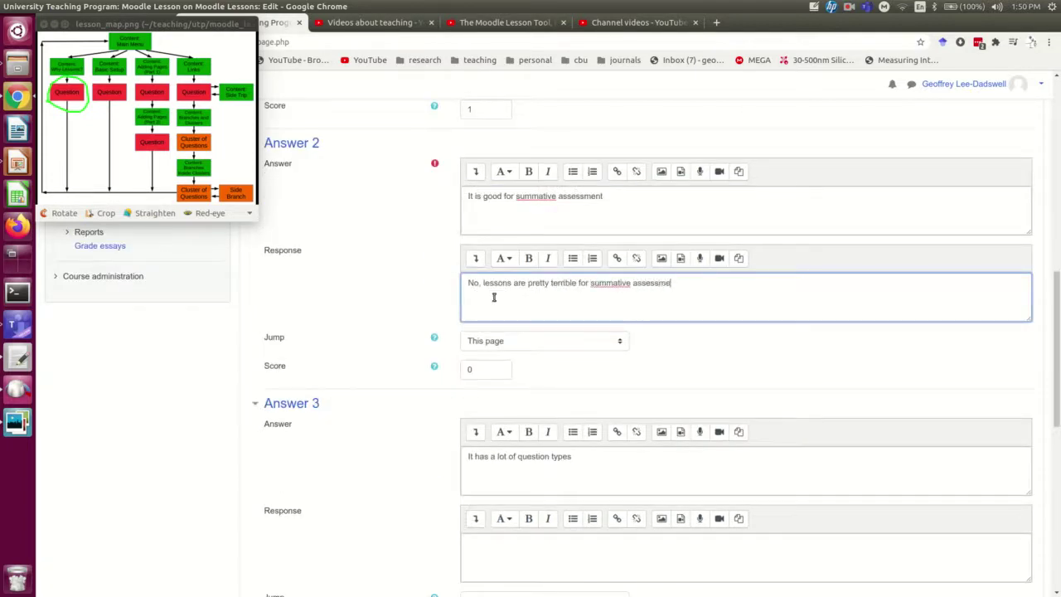
pyautogui.write('nt.  They are for delivering content and interspersing it with simple formative assessment.')
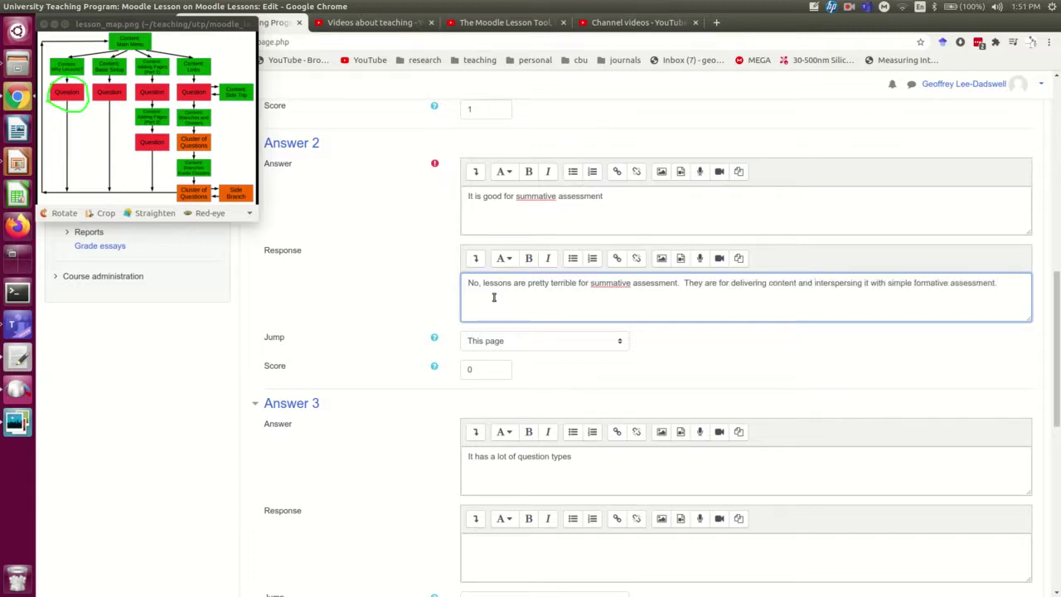
pyautogui.scroll(-3, 493, 297)
pyautogui.click(521, 346)
pyautogui.write('Not  really.  It has far fewer question types available than the quiz tool.')
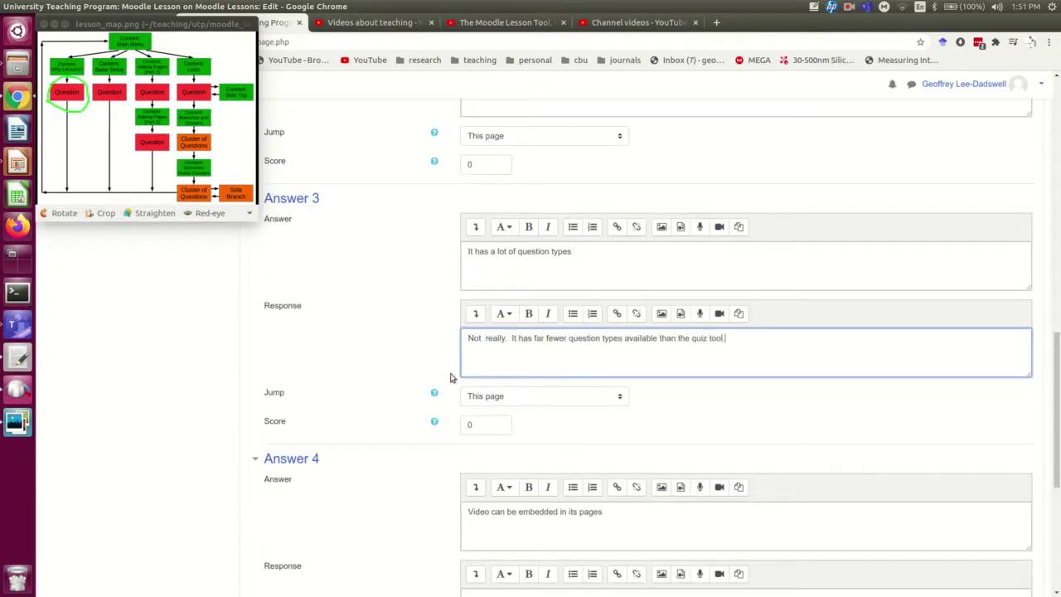
pyautogui.scroll(-2, 450, 378)
pyautogui.click(519, 450)
pyautogui.write("You can embed video on almost any type of page in moodle so this isn't really a particular")
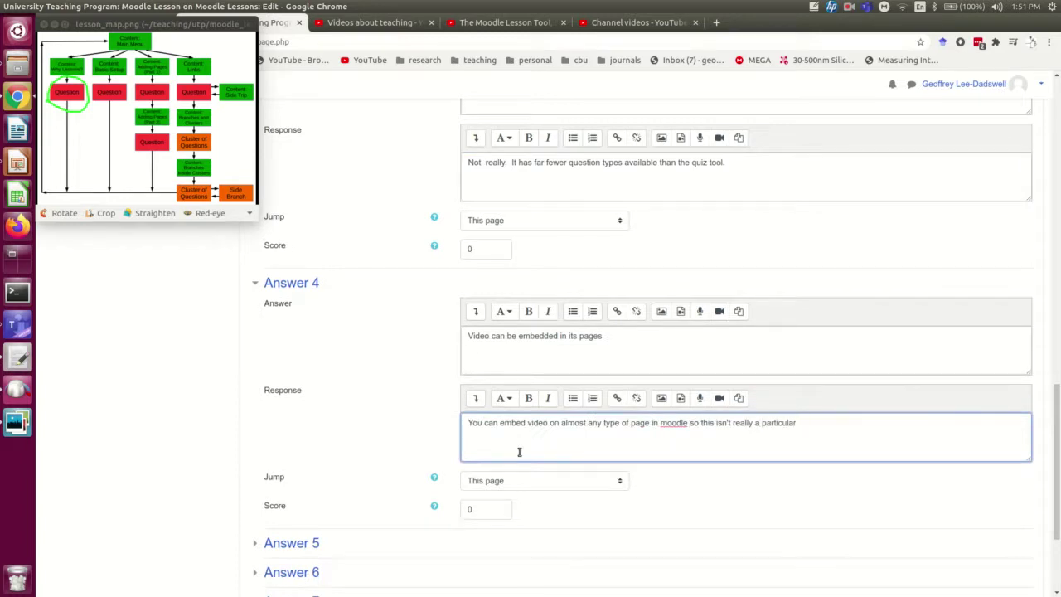
pyautogui.write(' strength of the lesson tool')
# - Save the 'Strengths of lesson tool?' multichoice page
pyautogui.scroll(10, 406, 416)
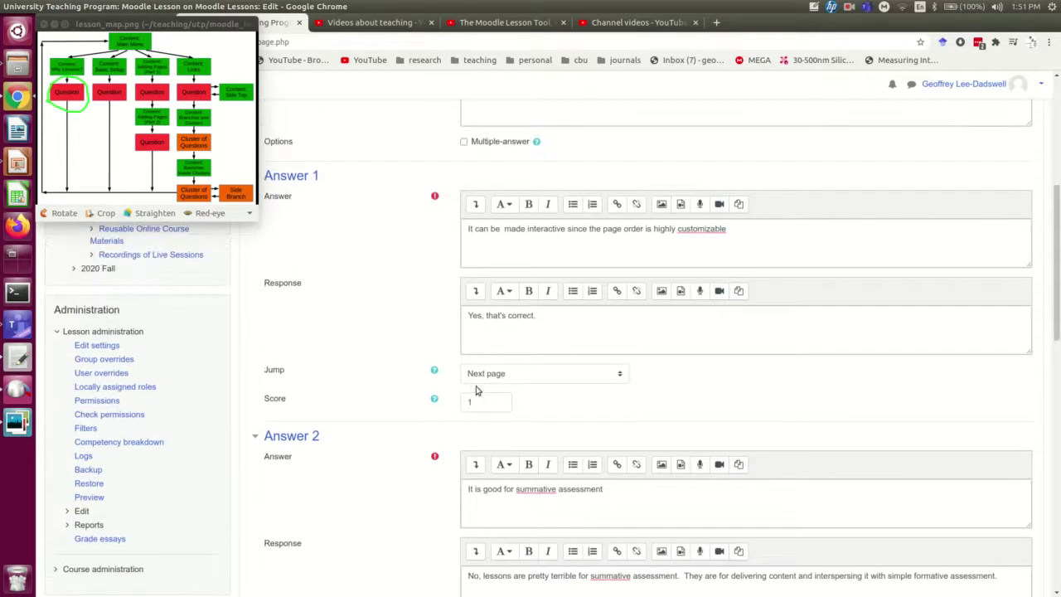
pyautogui.scroll(-7, 398, 199)
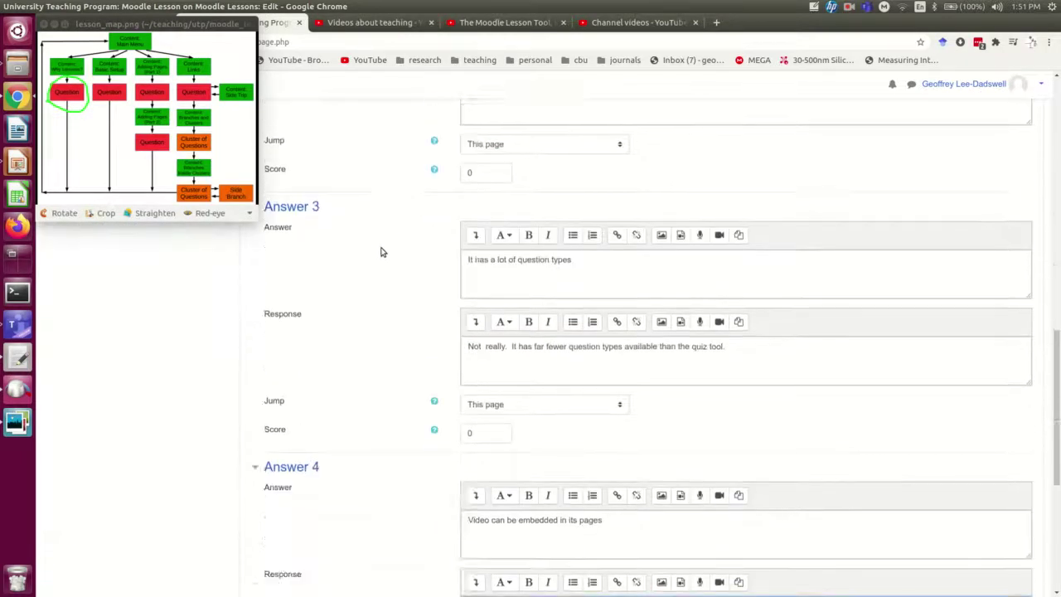
pyautogui.scroll(-5, 381, 252)
pyautogui.click(492, 486)
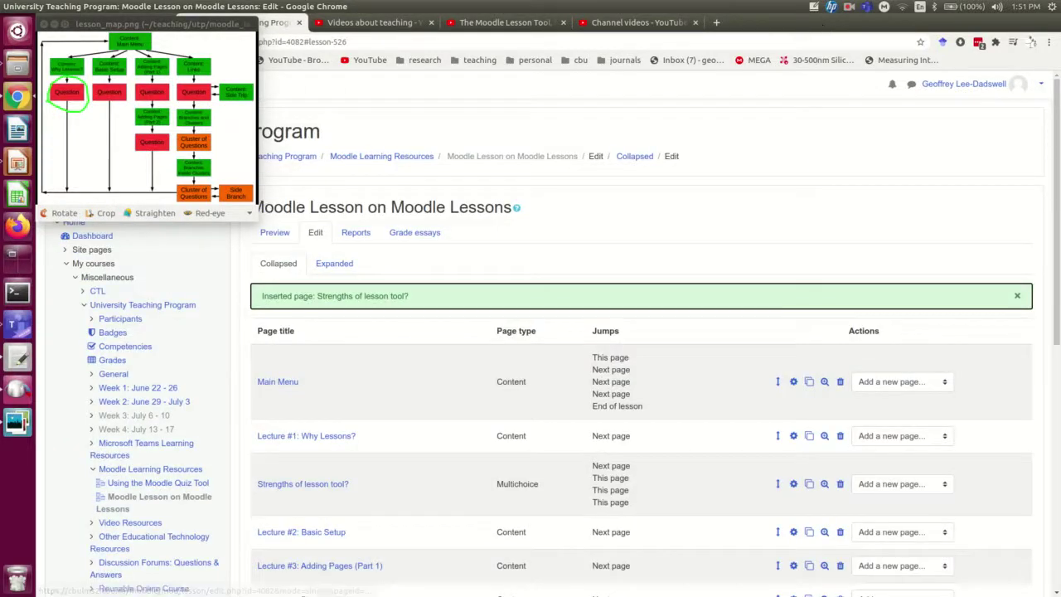
pyautogui.click(848, 6)
pyautogui.click(886, 32)
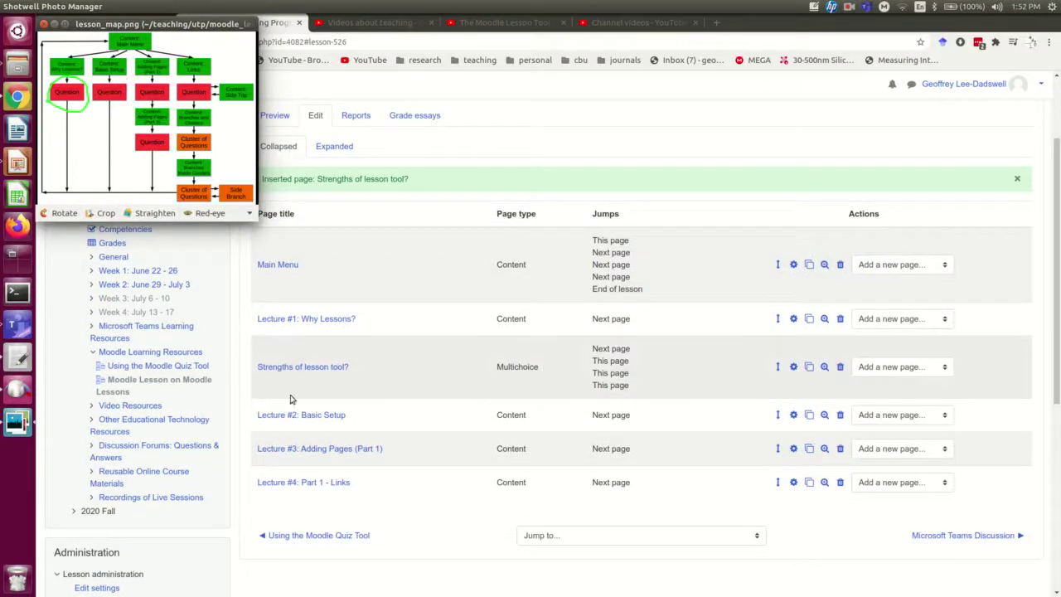
pyautogui.moveTo(258, 381)
pyautogui.mouseDown()
pyautogui.moveTo(857, 401)
pyautogui.moveTo(965, 358)
pyautogui.moveTo(338, 331)
pyautogui.moveTo(242, 378)
pyautogui.moveTo(261, 378)
pyautogui.mouseUp()
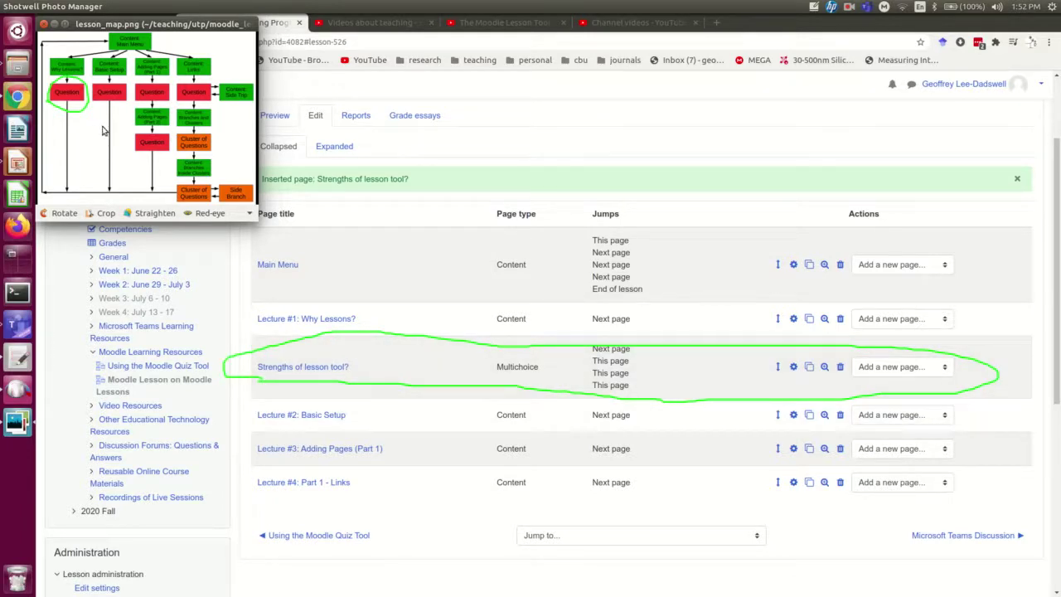
pyautogui.hotkey('shift', 'F9')
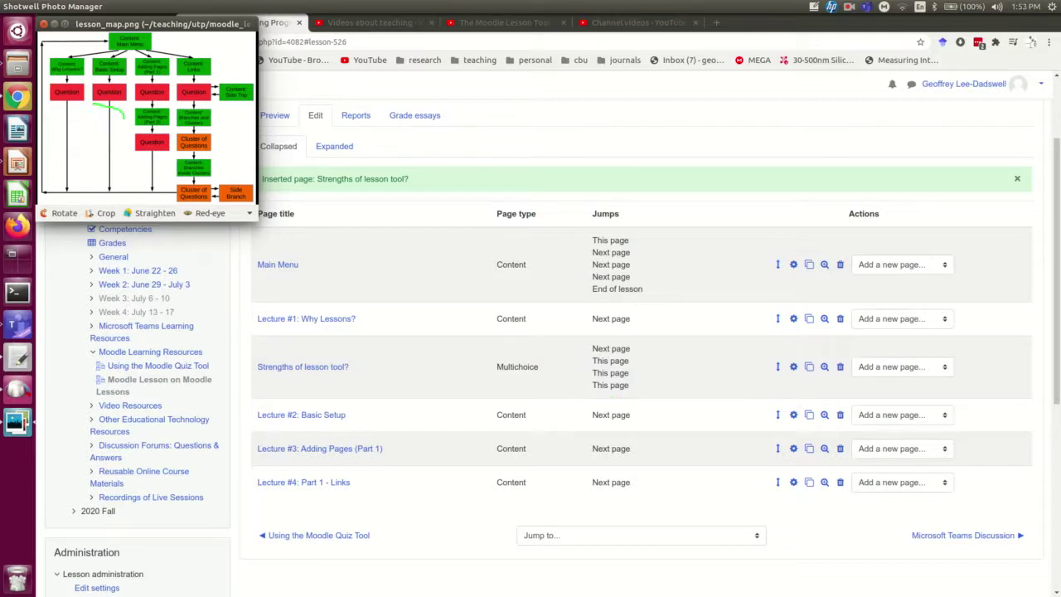
pyautogui.moveTo(124, 120); pyautogui.dragTo(138, 157)
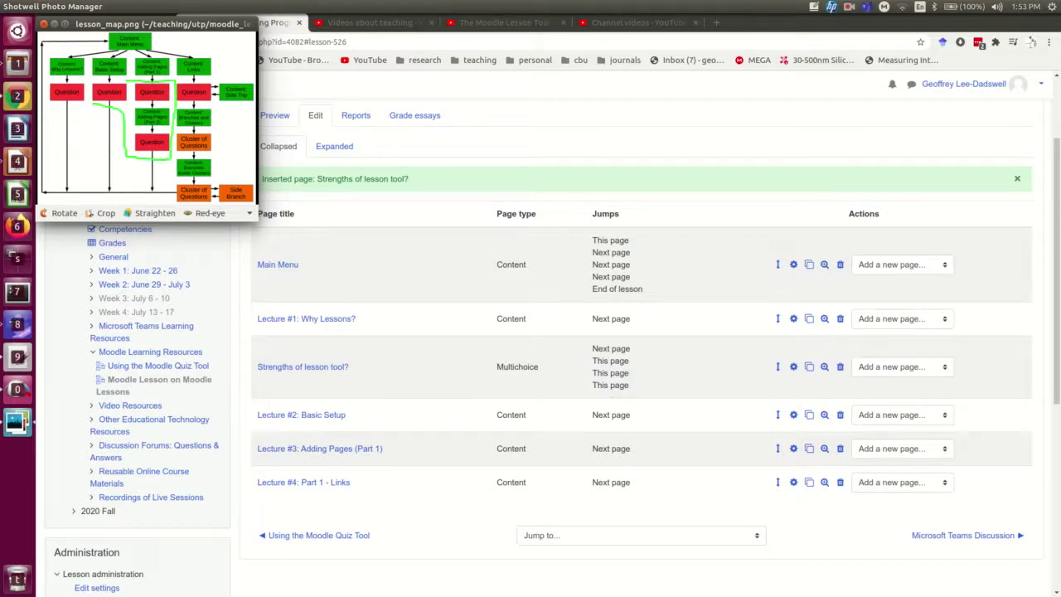